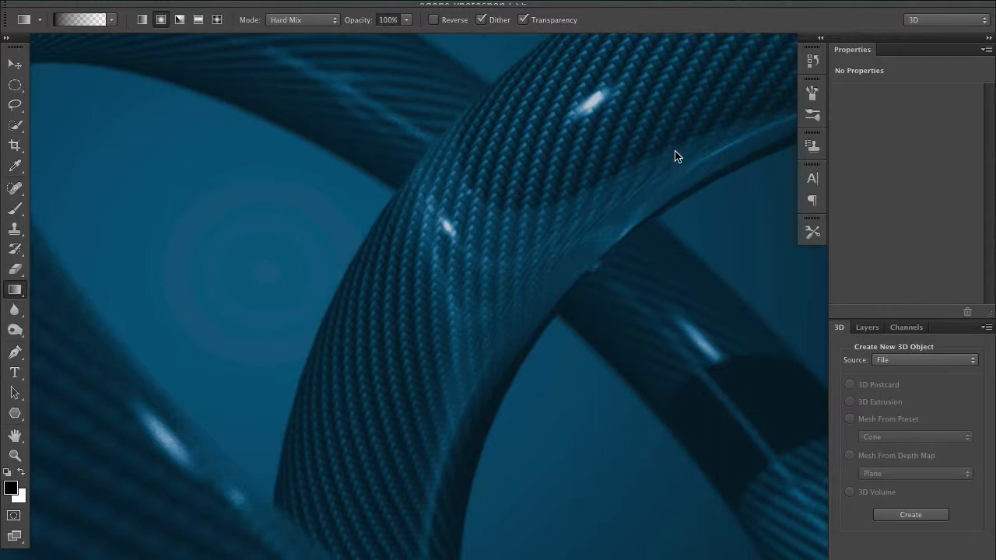
# Step: Choose the 3D workspace from the workspace list
pyautogui.click(509, 2)
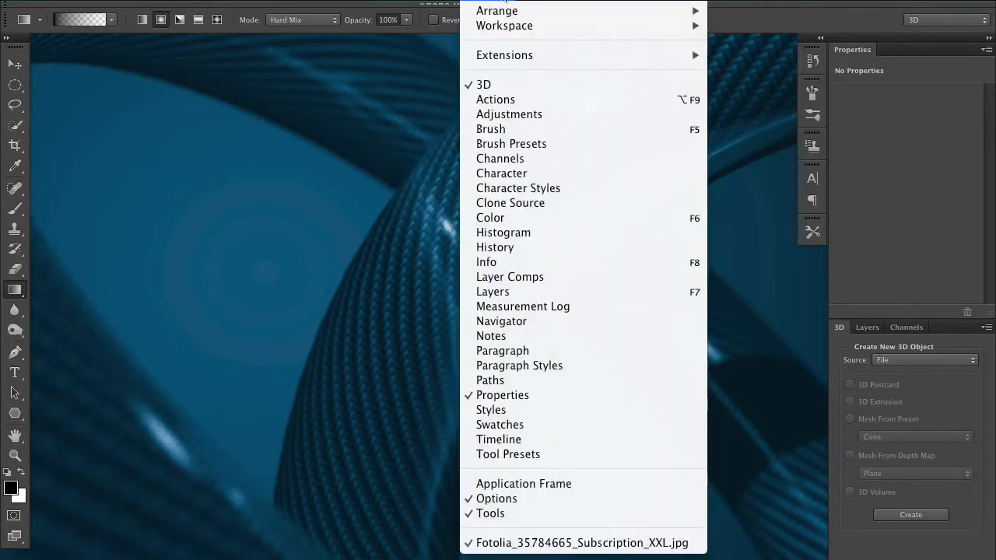
pyautogui.moveTo(505, 31)
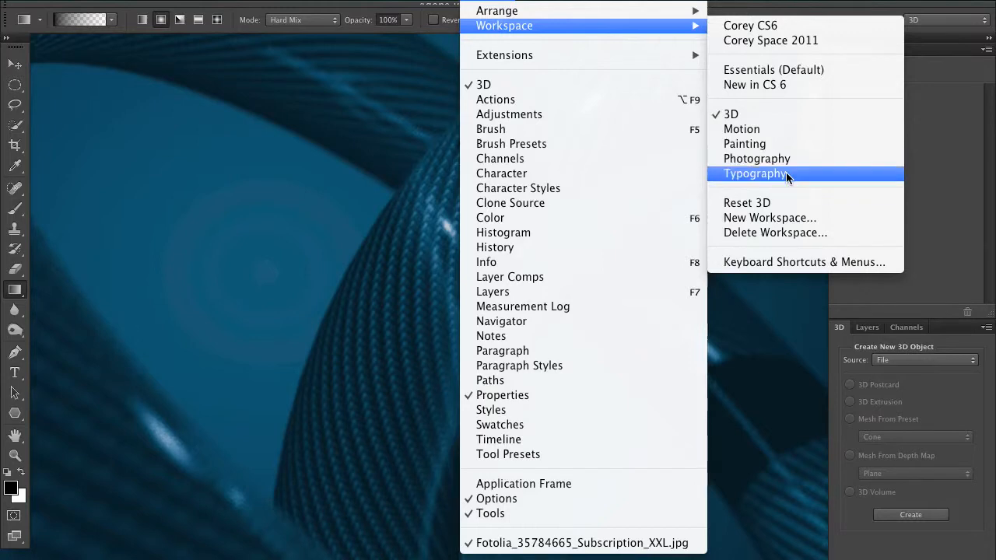
pyautogui.click(804, 117)
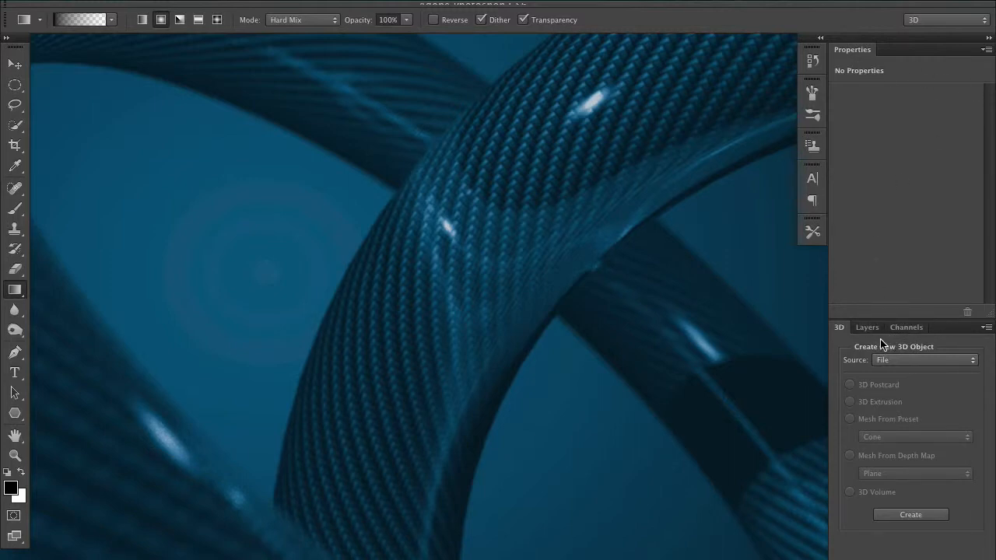
# Step: Open the Timeline panel, float it out of the dock, and close it
pyautogui.doubleClick(62, 558)
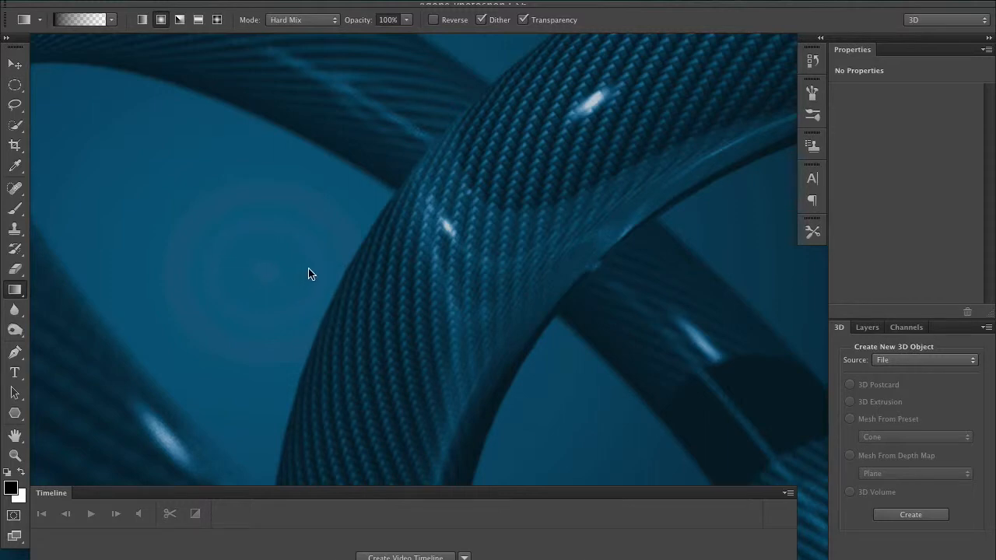
pyautogui.moveTo(71, 489); pyautogui.dragTo(144, 431)
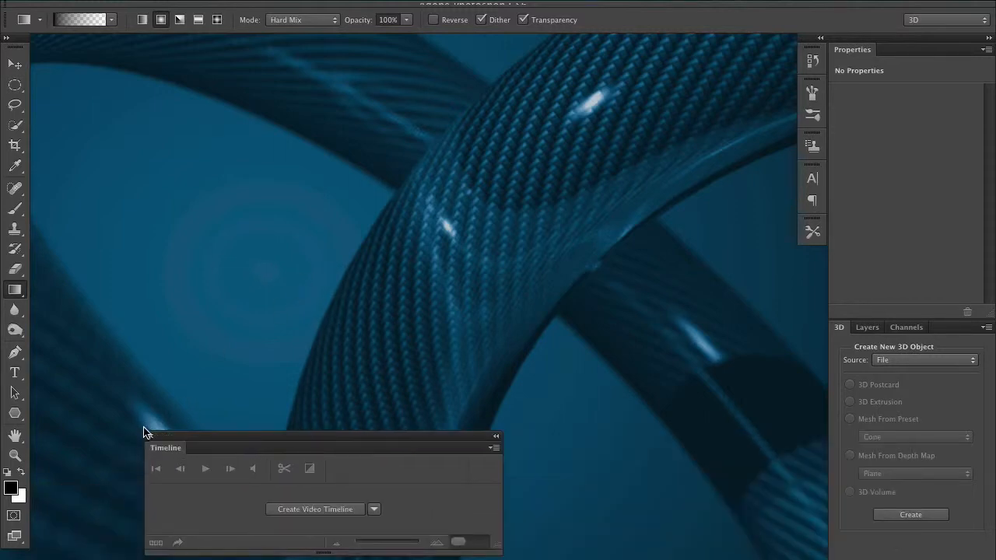
pyautogui.click(150, 437)
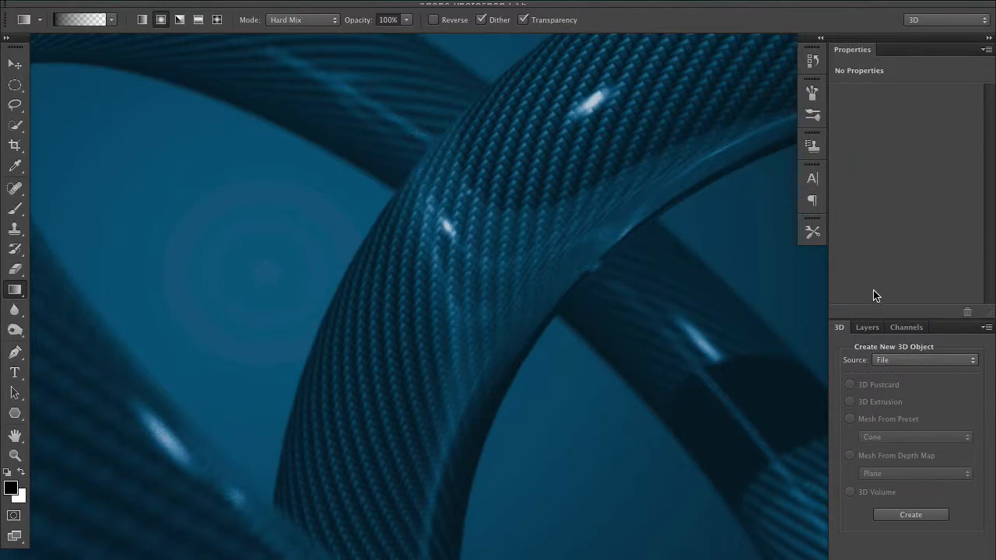
pyautogui.click(487, 0)
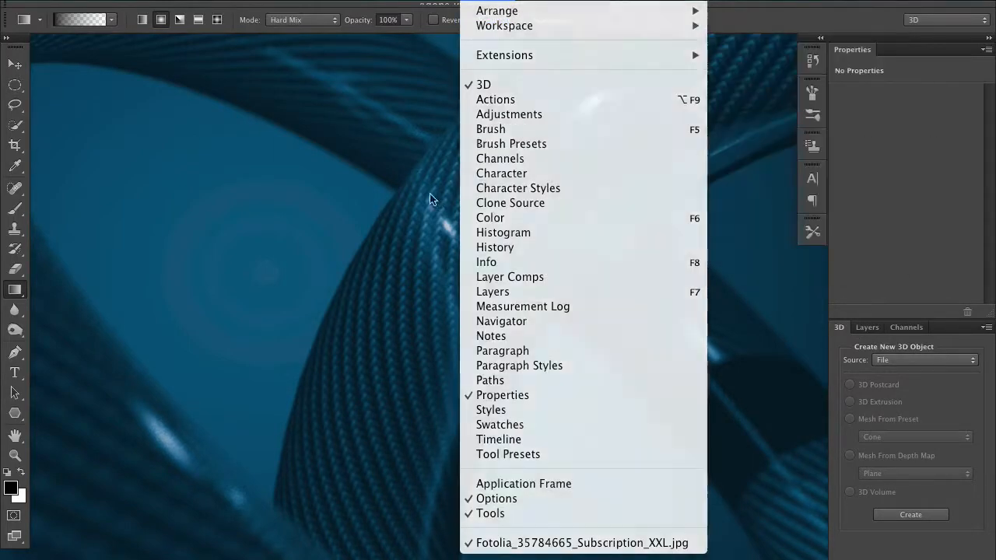
pyautogui.click(431, 196)
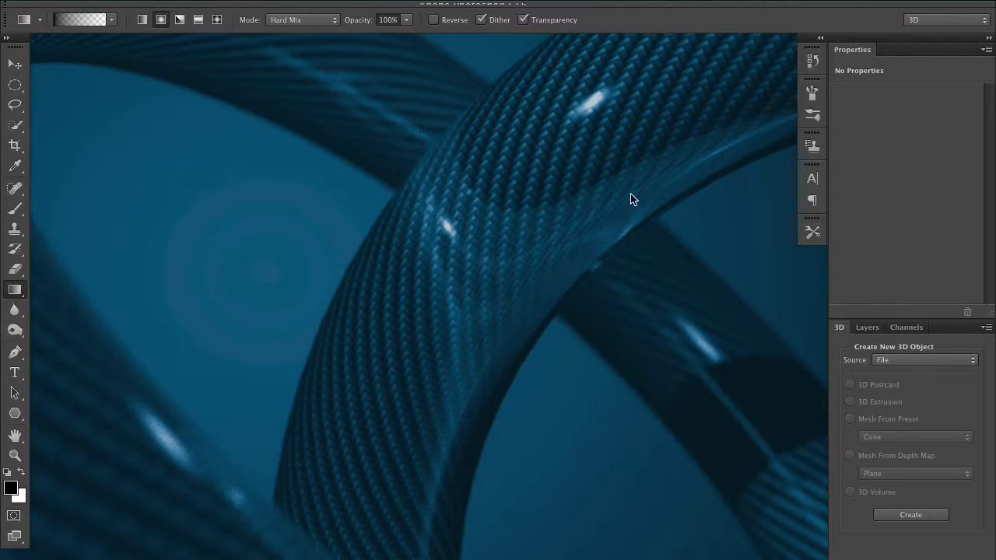
# Step: Switch to the Corey CS6 workspace
pyautogui.click(490, 3)
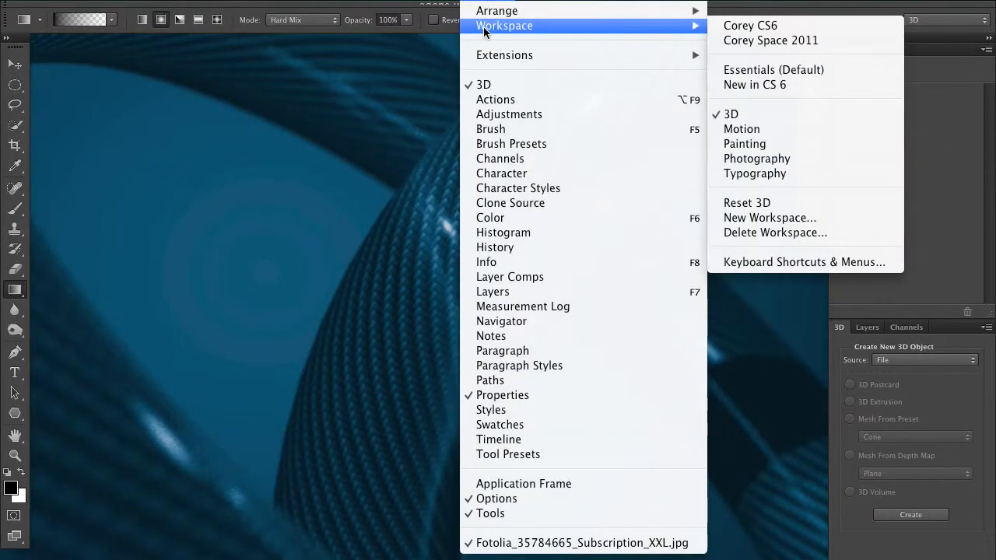
pyautogui.click(802, 28)
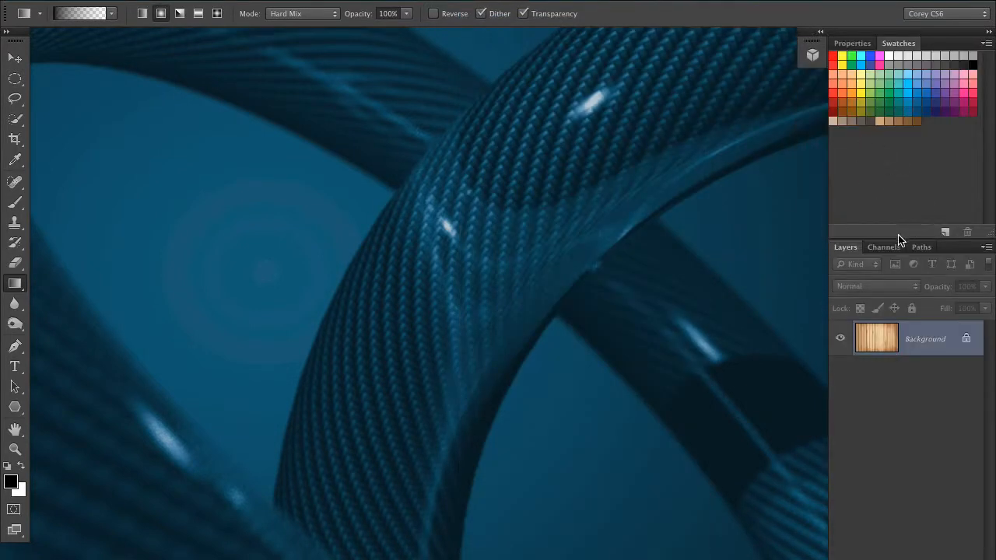
# Step: Shrink the Swatches panel so the Layers panel moves up
pyautogui.moveTo(898, 239); pyautogui.dragTo(897, 157)
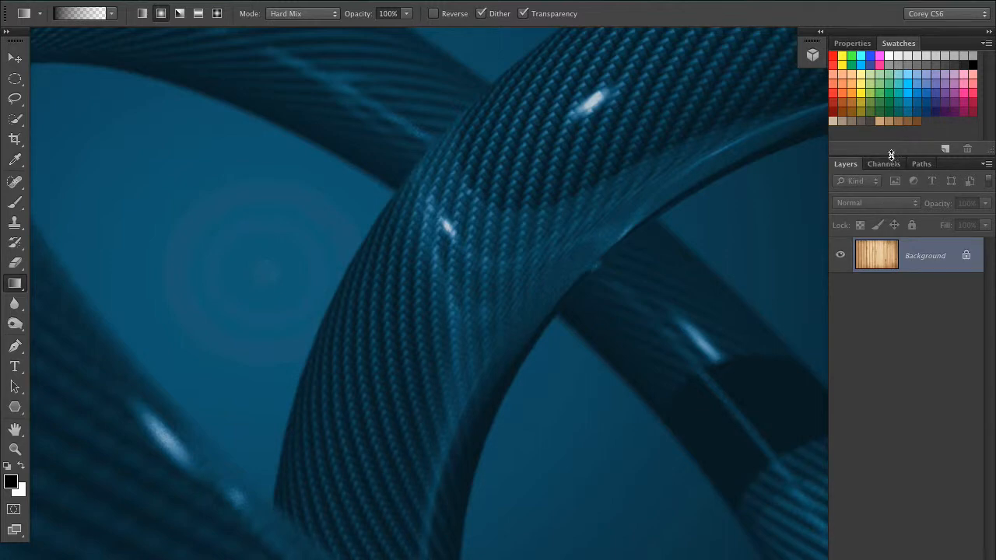
pyautogui.moveTo(890, 155); pyautogui.dragTo(881, 145)
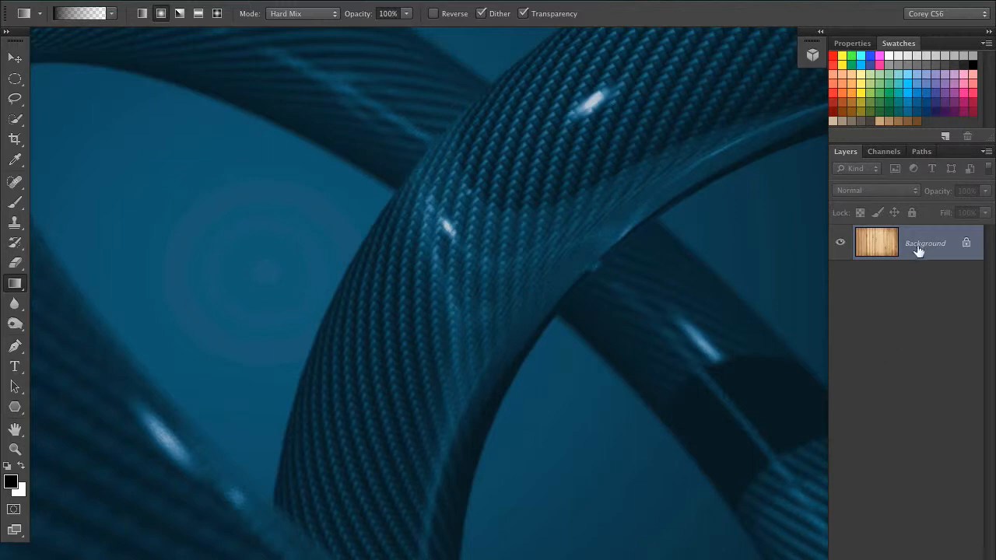
# Step: Open the 3D panel as a floating panel over the canvas and resize it
pyautogui.click(489, 2)
pyautogui.click(517, 84)
pyautogui.moveTo(593, 52); pyautogui.dragTo(492, 240)
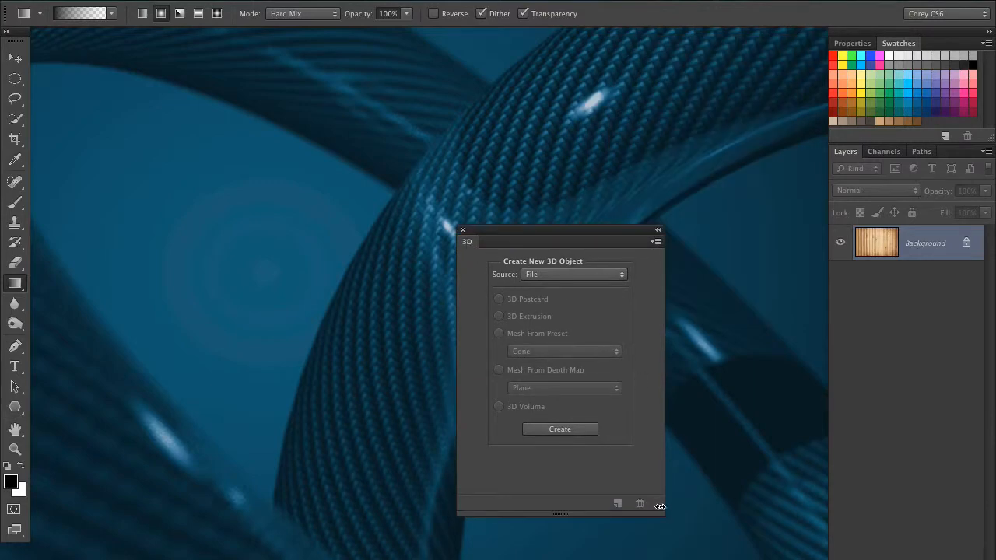
pyautogui.moveTo(660, 507); pyautogui.dragTo(629, 512)
# Step: Open the Properties panel and pull it out of the dock as a floating panel
pyautogui.click(489, 4)
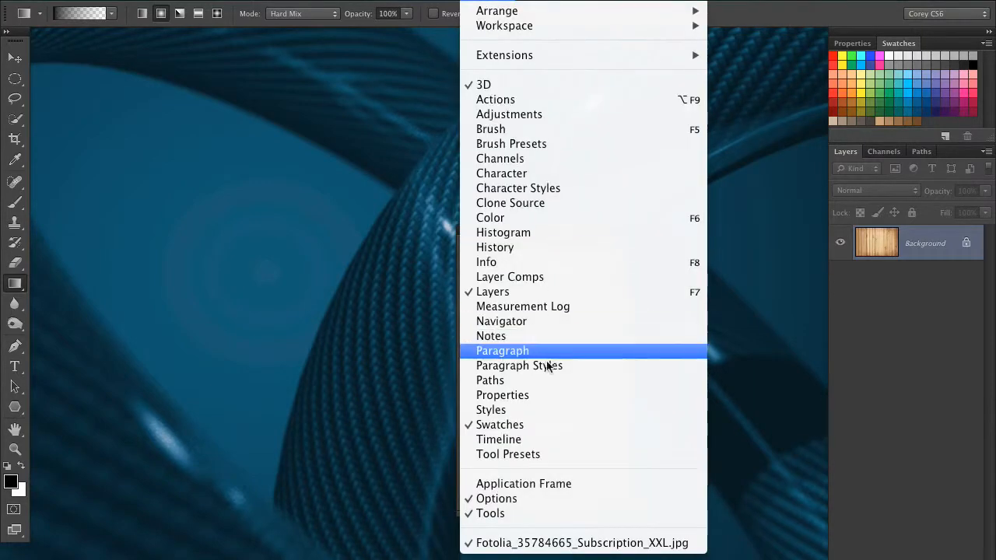
pyautogui.click(545, 395)
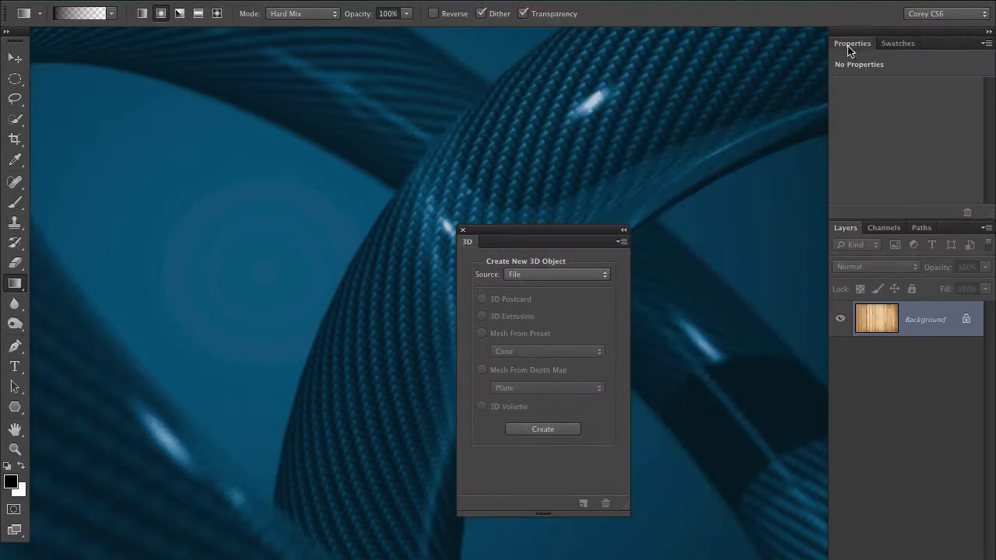
pyautogui.moveTo(850, 50); pyautogui.dragTo(680, 229)
# Step: Dock the Properties panel beside the floating 3D panel and move the pair lower on the canvas
pyautogui.moveTo(578, 236); pyautogui.dragTo(539, 211)
pyautogui.moveTo(719, 216); pyautogui.dragTo(674, 214)
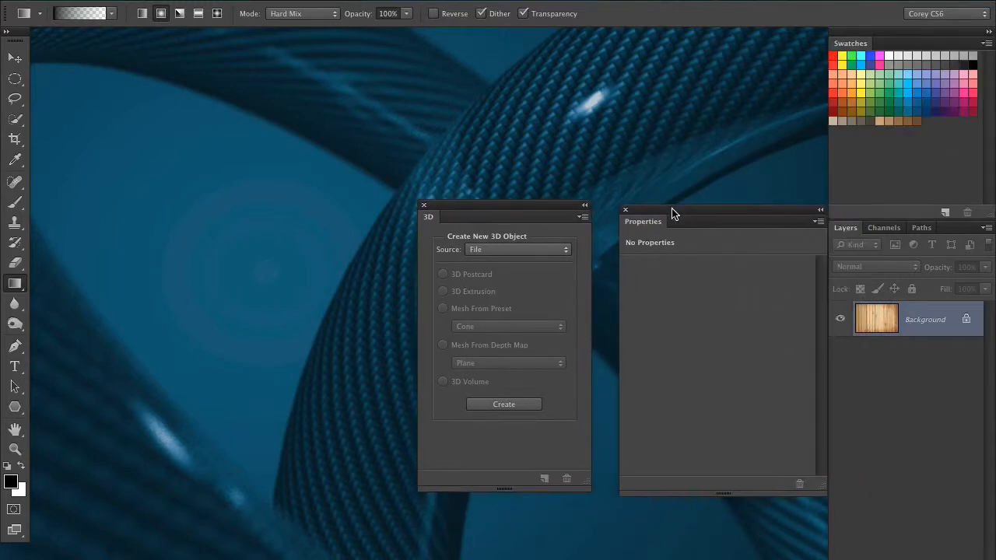
pyautogui.moveTo(549, 211); pyautogui.dragTo(531, 218)
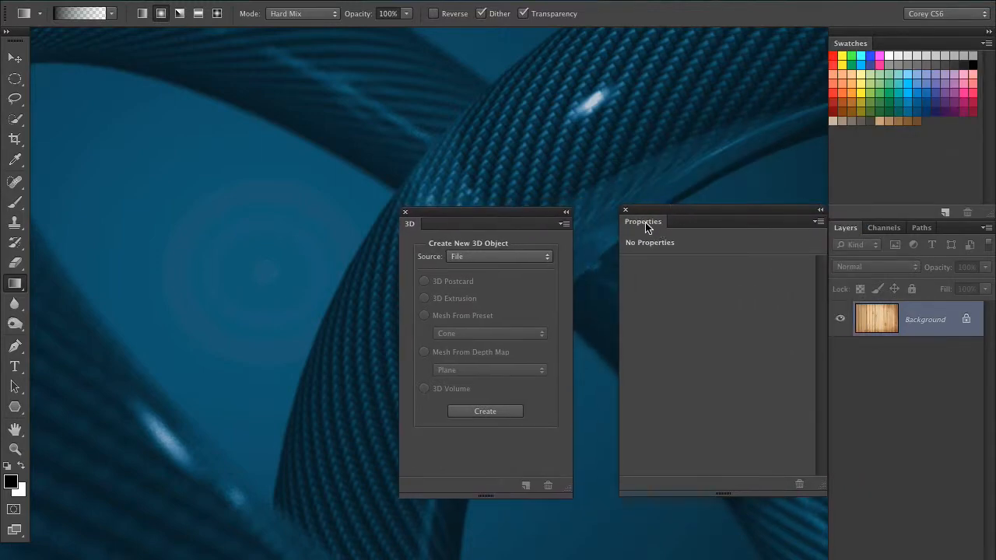
pyautogui.moveTo(645, 226); pyautogui.dragTo(593, 230)
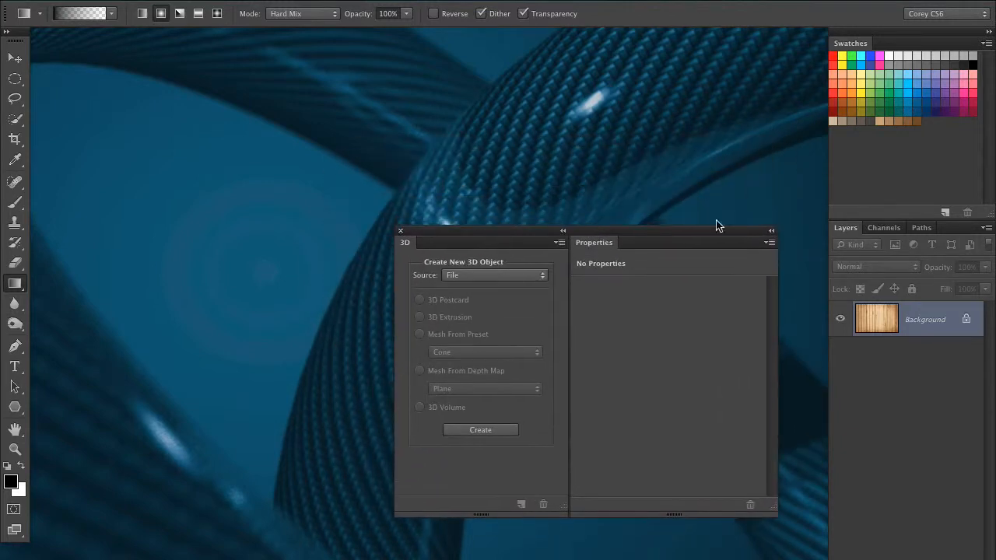
pyautogui.moveTo(667, 234); pyautogui.dragTo(692, 286)
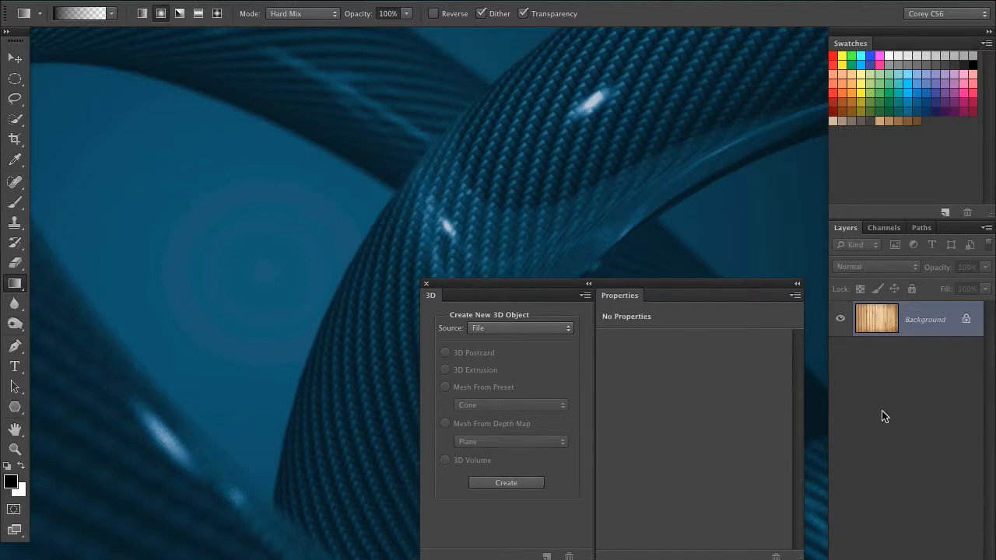
# Step: Create a new 1280 × 800 pixel document at 75 pixels/inch
pyautogui.press('super+n')
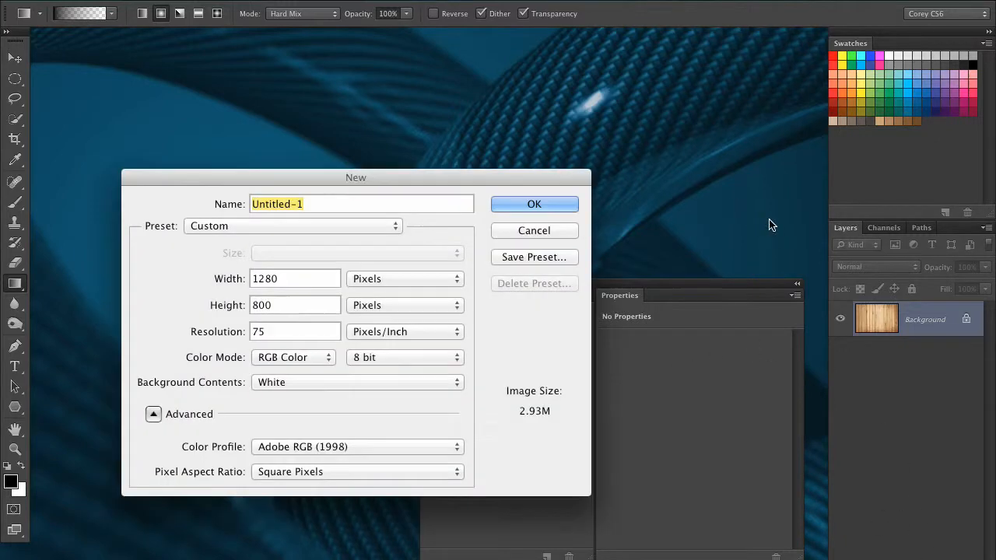
pyautogui.click(523, 202)
# Step: Move the floating 3D and Properties panel group up over the new document
pyautogui.moveTo(521, 281); pyautogui.dragTo(511, 201)
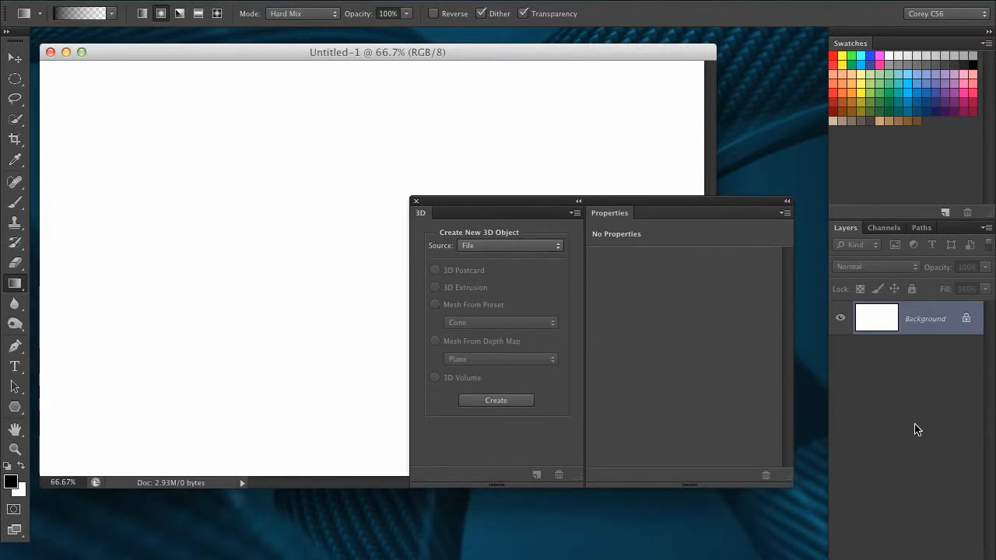
pyautogui.moveTo(605, 204); pyautogui.dragTo(631, 153)
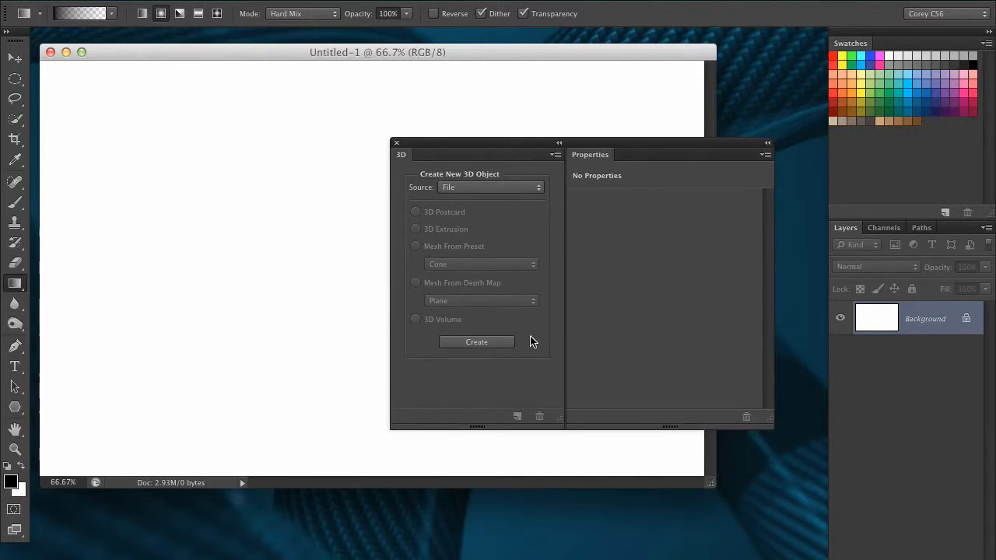
# Step: Create a new donut mesh from the layer using the Mesh Preset option
pyautogui.click(455, 3)
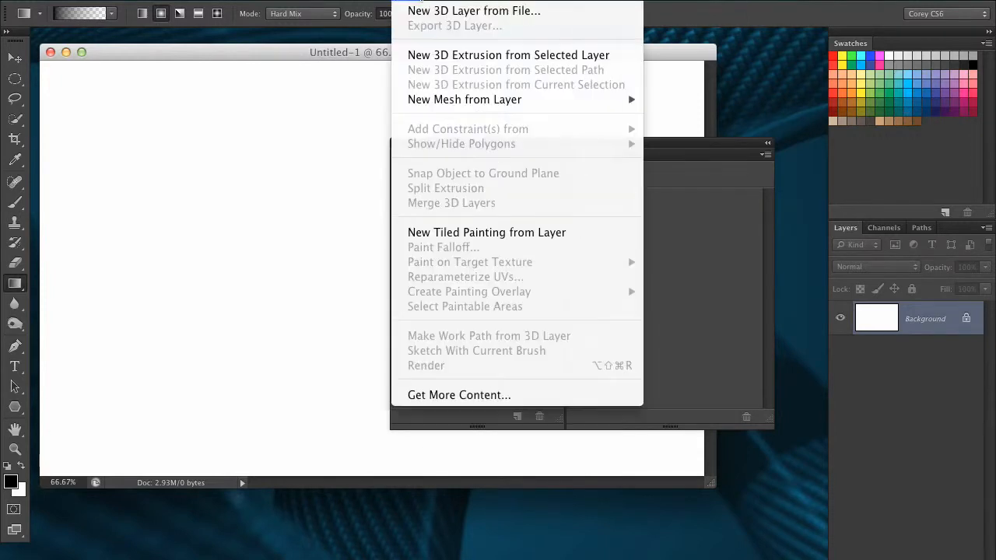
pyautogui.moveTo(431, 1)
pyautogui.moveTo(434, 100)
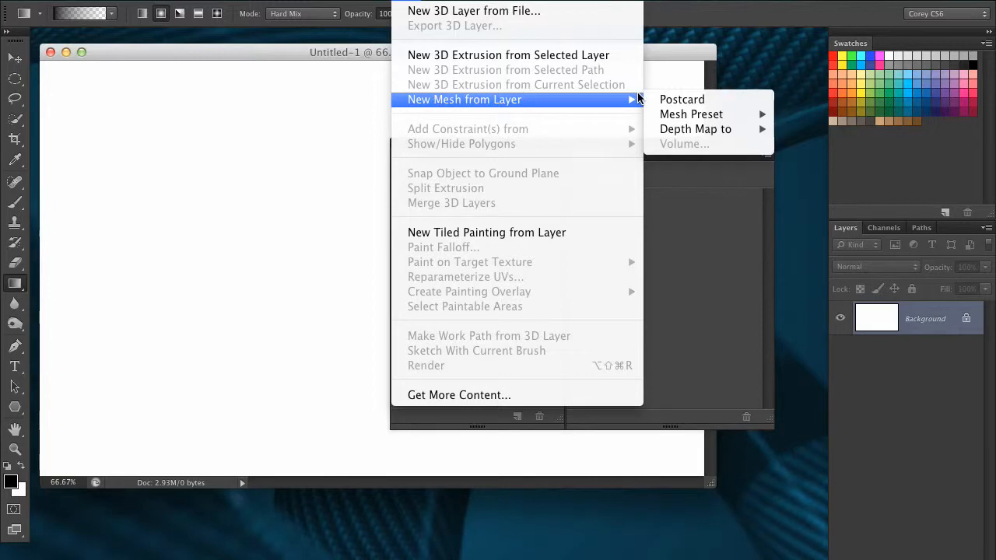
pyautogui.moveTo(695, 116)
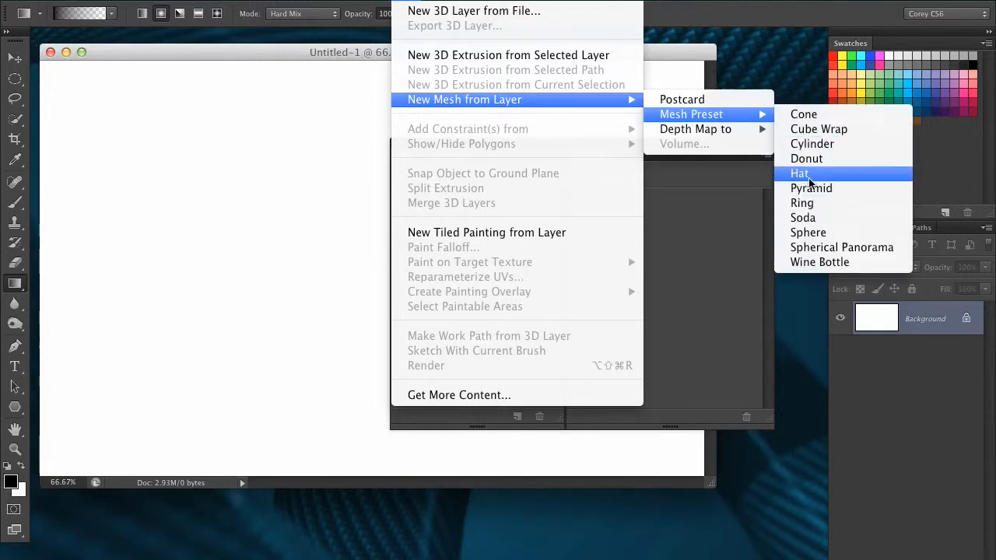
pyautogui.click(849, 158)
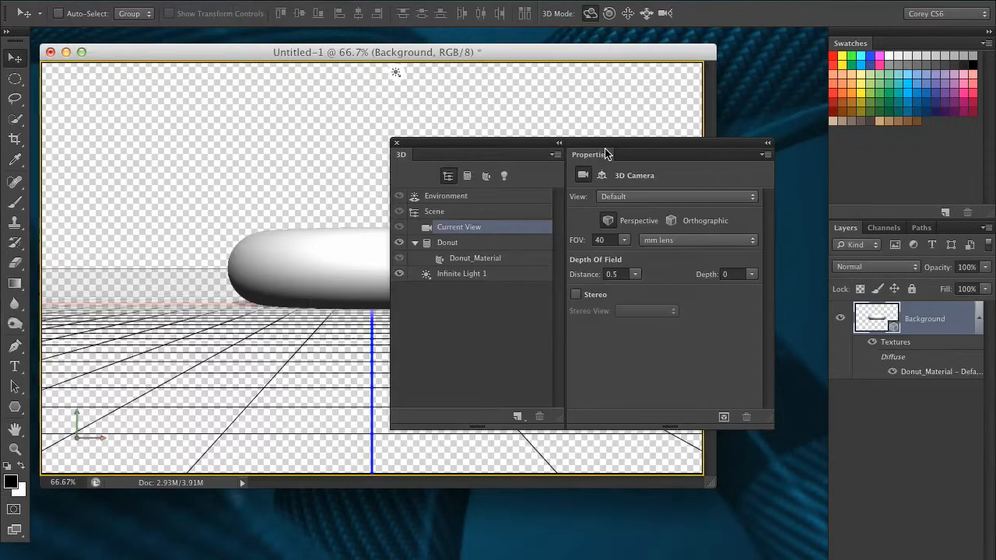
# Step: Reposition the floating 3D and Properties panel group beside the donut
pyautogui.moveTo(612, 155); pyautogui.dragTo(771, 193)
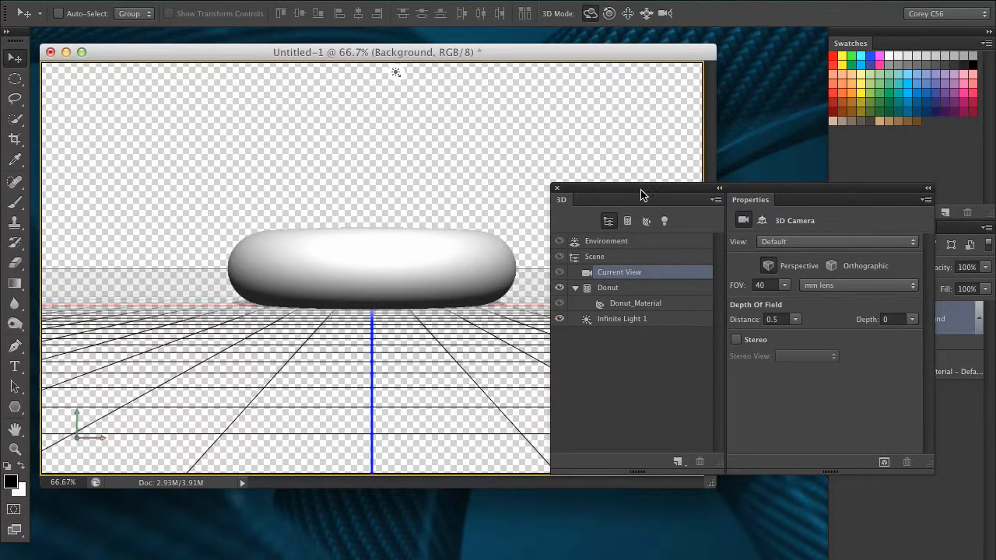
pyautogui.moveTo(650, 194); pyautogui.dragTo(541, 140)
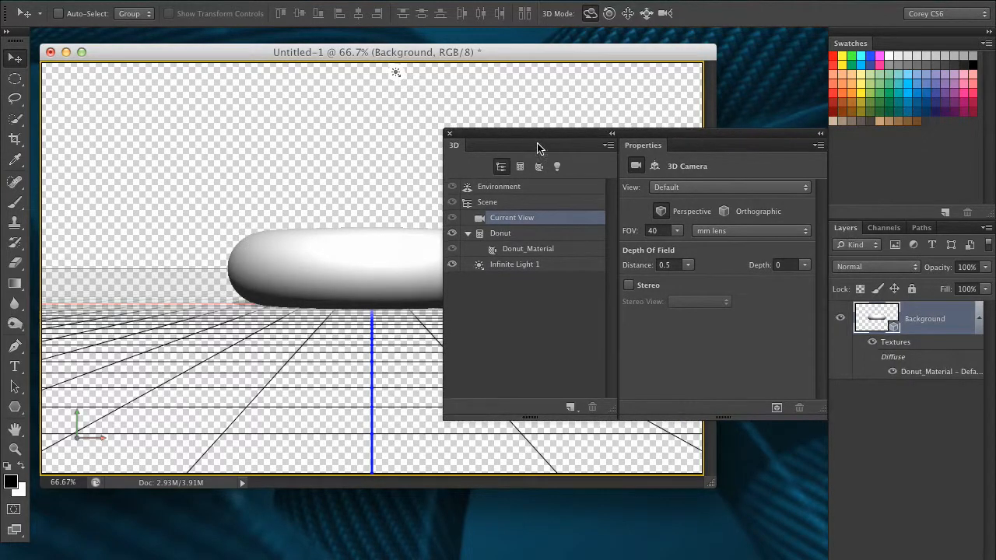
# Step: Inspect the properties of the Environment, Current View, Donut mesh, Donut_Material and Infinite Light 1 in turn
pyautogui.click(514, 189)
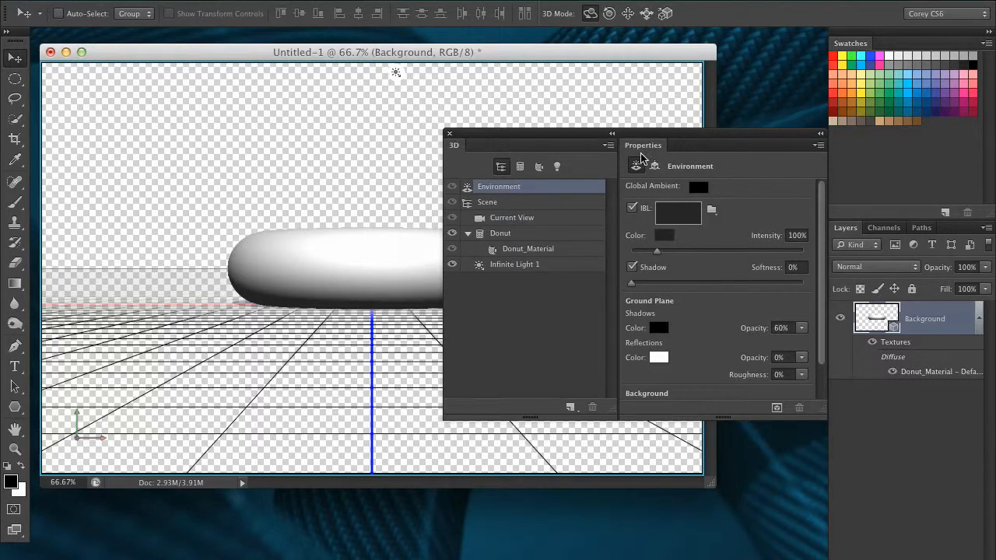
pyautogui.click(544, 221)
pyautogui.click(569, 234)
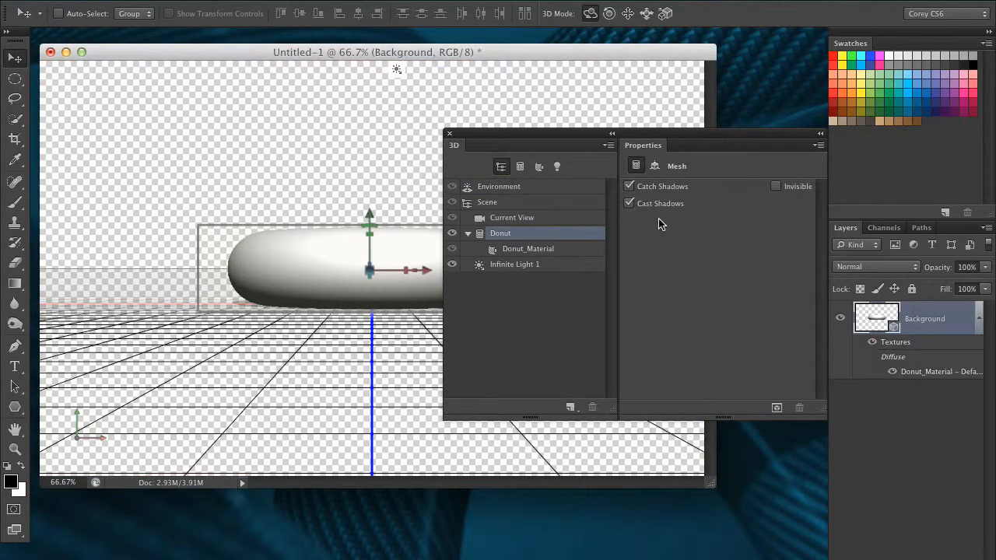
pyautogui.click(550, 249)
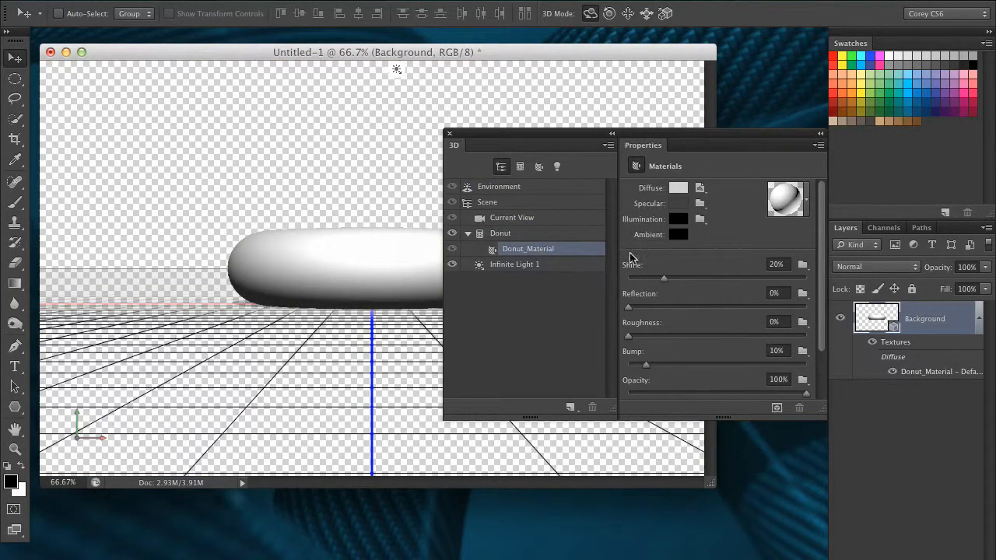
pyautogui.click(557, 266)
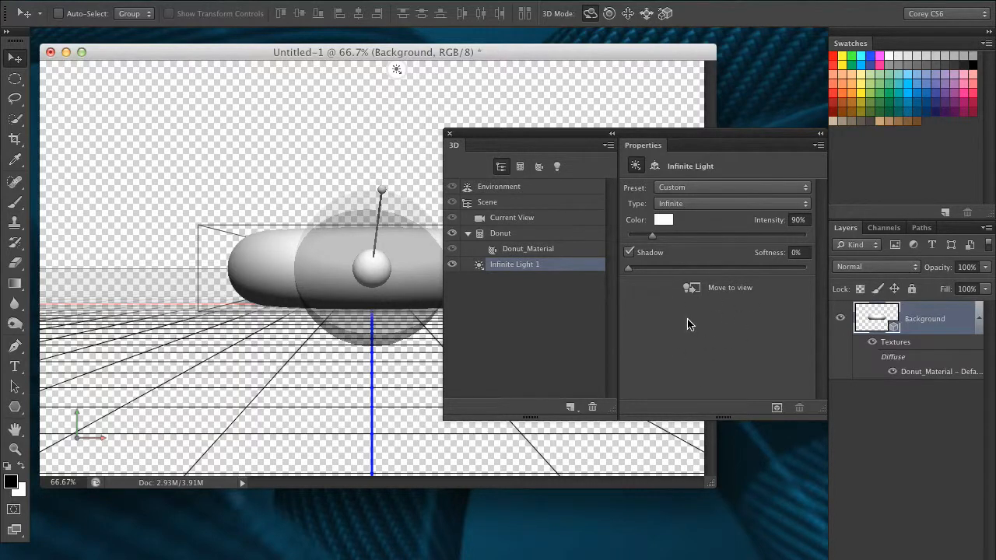
pyautogui.click(519, 189)
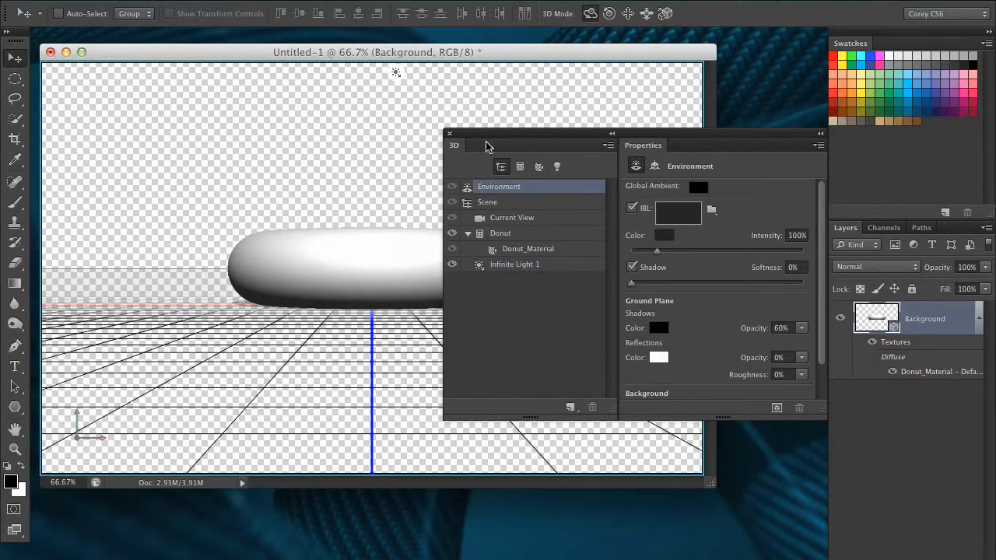
# Step: Move the floating 3D and Properties panel group down below the donut
pyautogui.moveTo(467, 137); pyautogui.dragTo(467, 273)
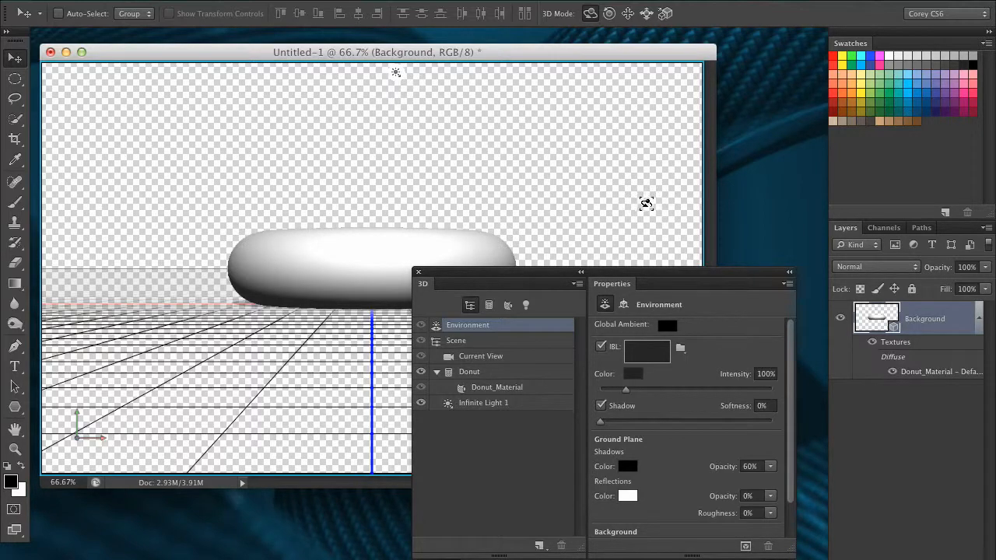
# Step: Switch to the 3D workspace and nudge the floating 3D and Properties panel group
pyautogui.click(460, 4)
pyautogui.moveTo(506, 26)
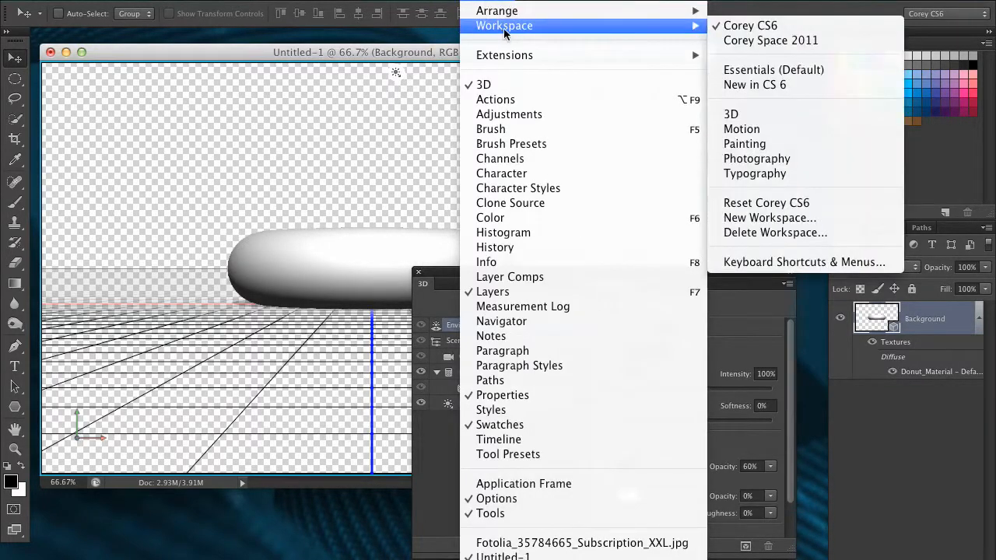
pyautogui.click(762, 115)
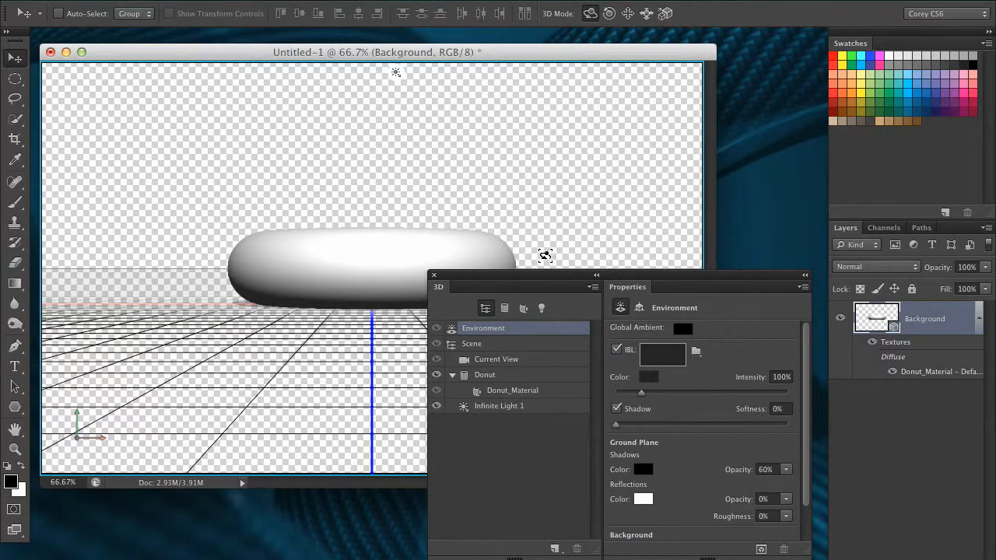
pyautogui.moveTo(573, 276); pyautogui.dragTo(558, 278)
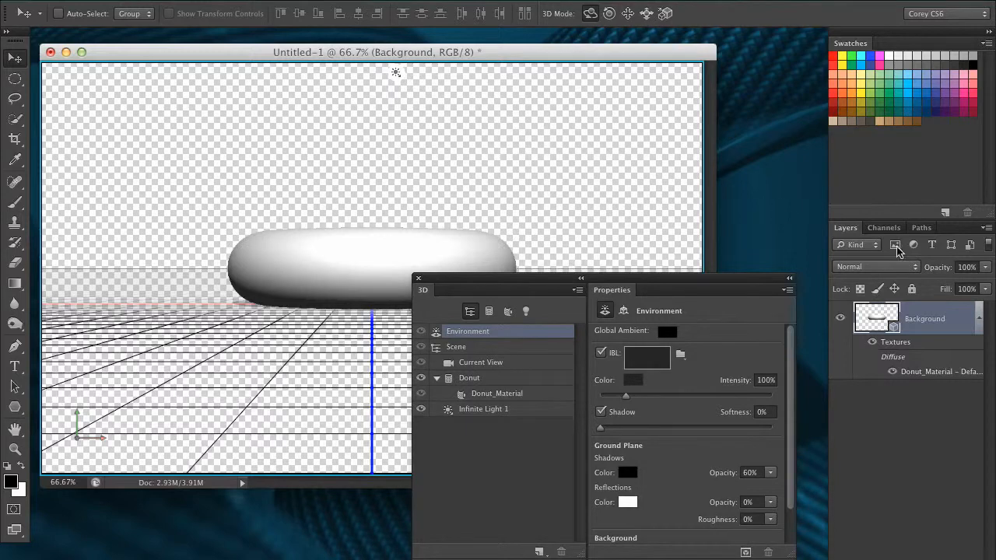
# Step: Undo the donut mesh and minimize the Untitled-1 document window
pyautogui.press('super+z')
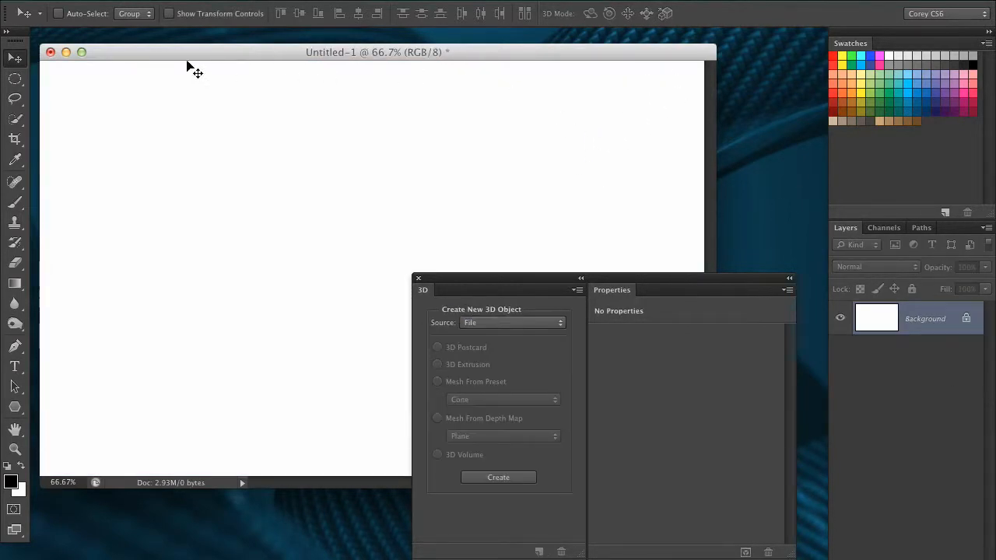
pyautogui.click(65, 52)
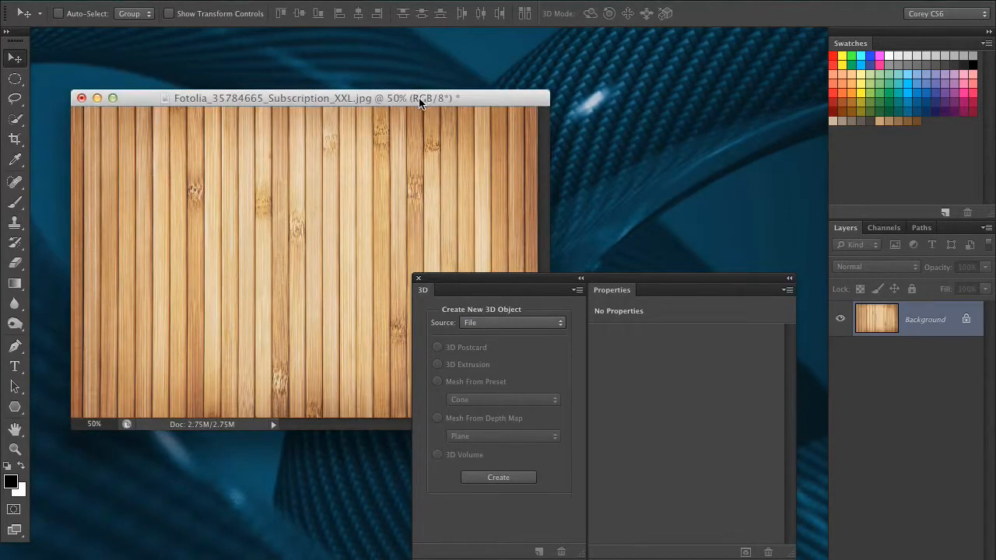
# Step: Move the floating 3D and Properties panel group up beside the wood texture image
pyautogui.moveTo(569, 278); pyautogui.dragTo(574, 232)
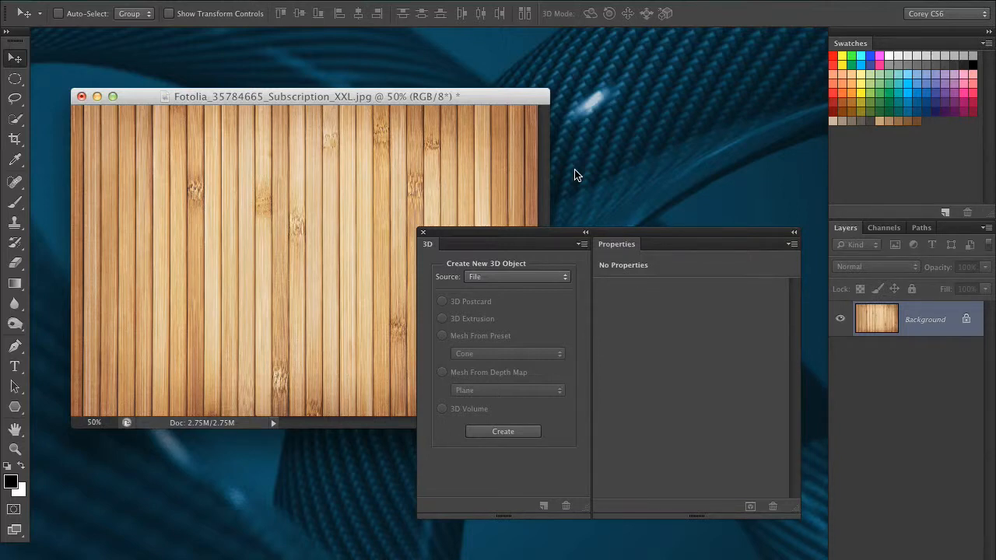
pyautogui.moveTo(667, 234); pyautogui.dragTo(693, 147)
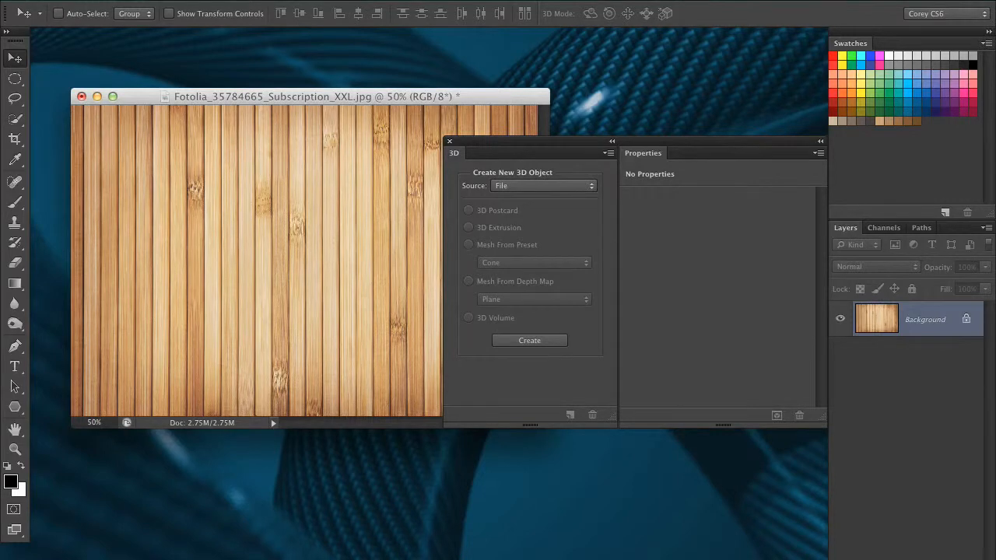
pyautogui.moveTo(562, 139); pyautogui.dragTo(541, 140)
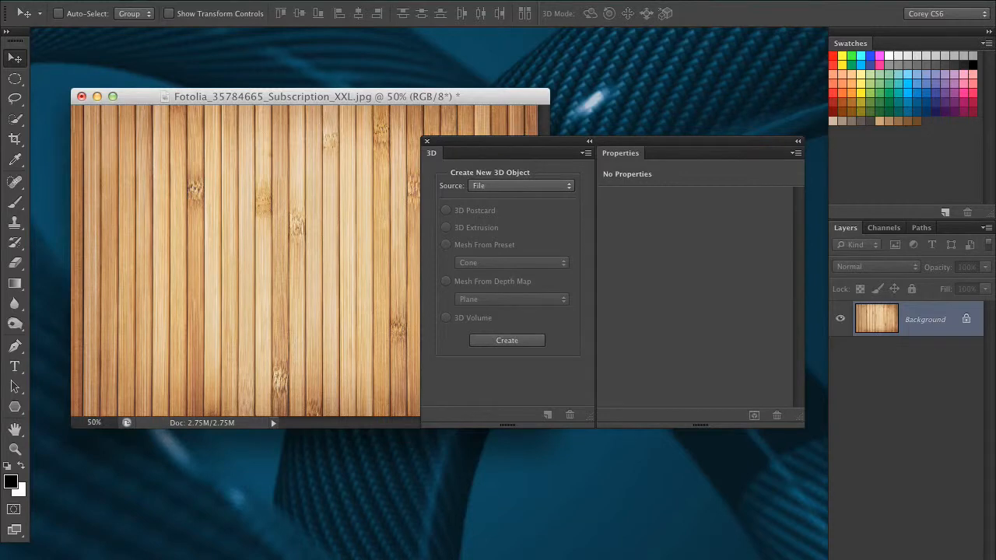
pyautogui.click(435, 0)
pyautogui.moveTo(402, 0)
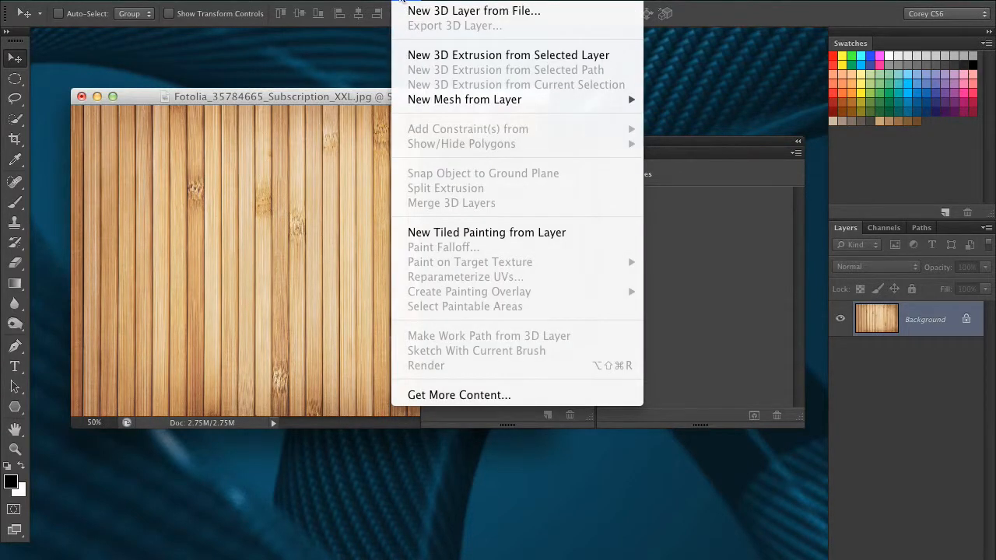
pyautogui.moveTo(435, 0)
pyautogui.click(321, 183)
# Step: Set the 3D panel's source to Current Selection and reposition the panel group
pyautogui.moveTo(556, 147); pyautogui.dragTo(572, 202)
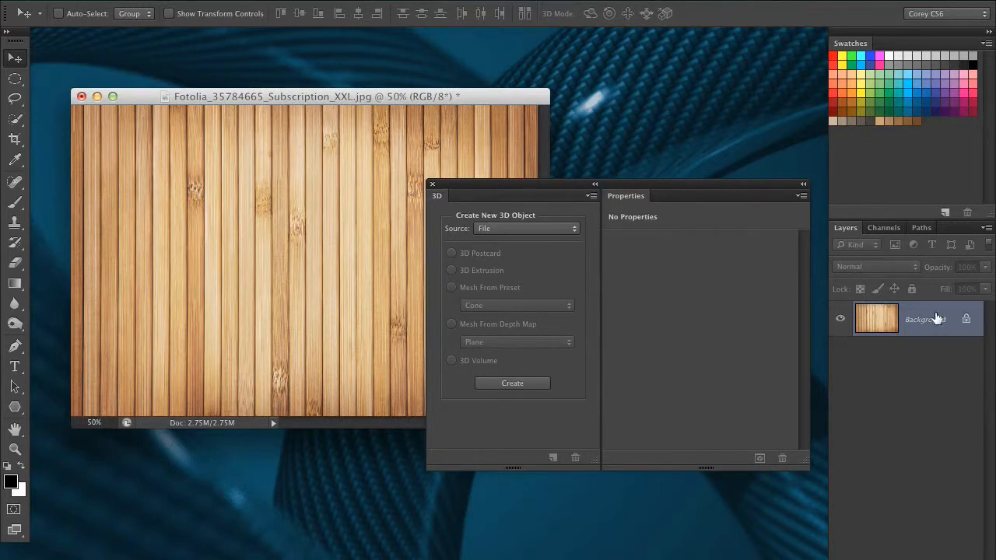
pyautogui.click(498, 229)
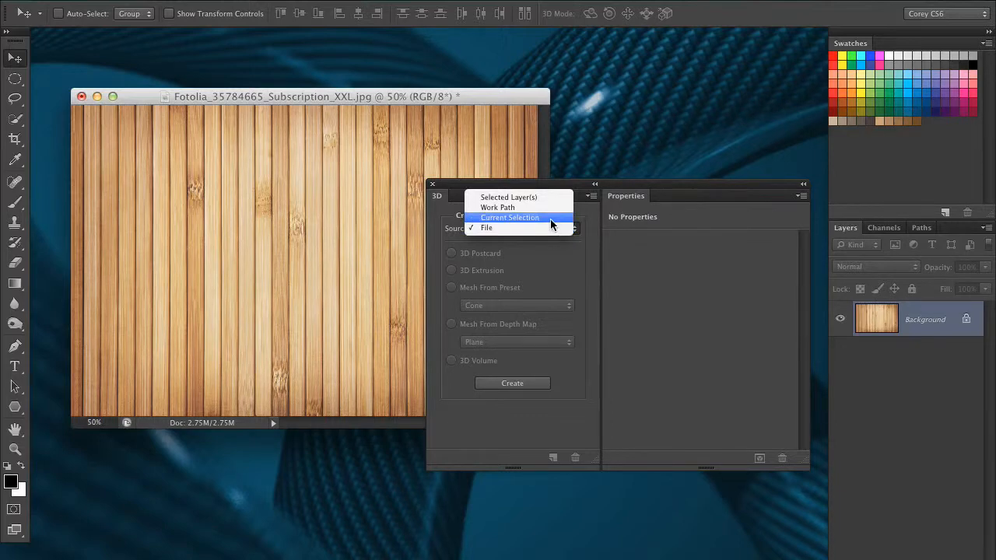
pyautogui.click(610, 206)
pyautogui.moveTo(570, 185); pyautogui.dragTo(603, 201)
pyautogui.click(584, 246)
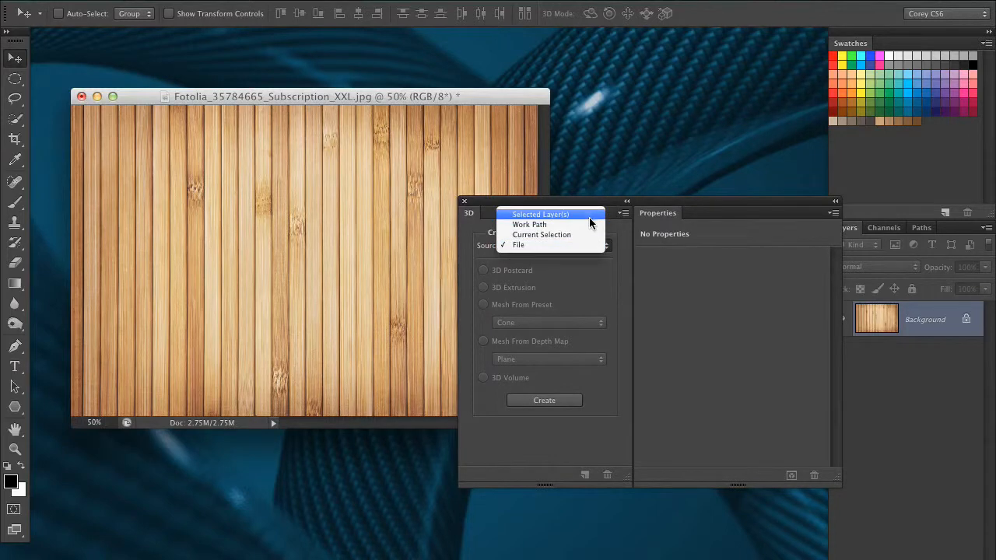
pyautogui.click(552, 234)
pyautogui.moveTo(596, 205); pyautogui.dragTo(599, 307)
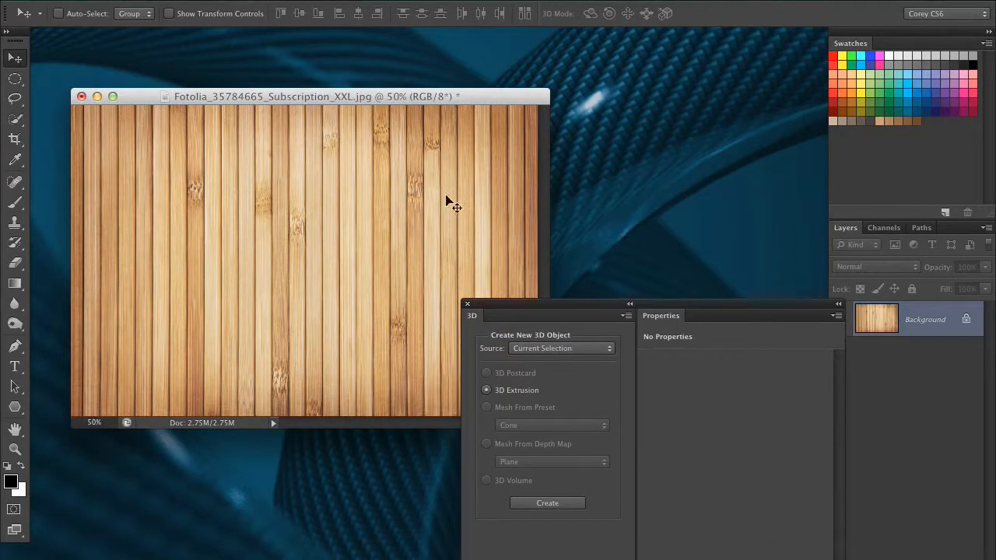
# Step: Draw a large elliptical selection across the middle of the wood texture
pyautogui.moveTo(15, 78); pyautogui.dragTo(78, 89)
pyautogui.moveTo(167, 189); pyautogui.dragTo(477, 330)
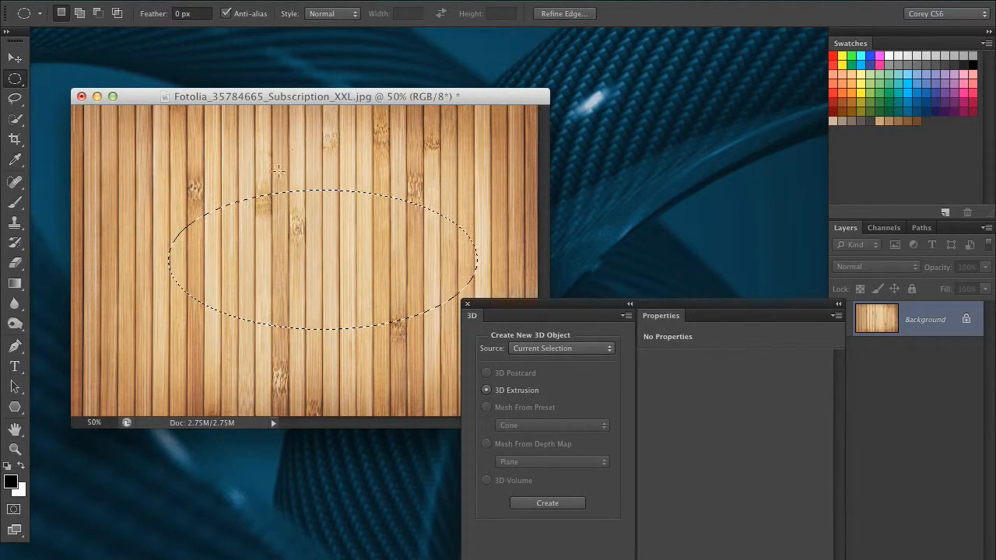
pyautogui.moveTo(549, 304); pyautogui.dragTo(559, 274)
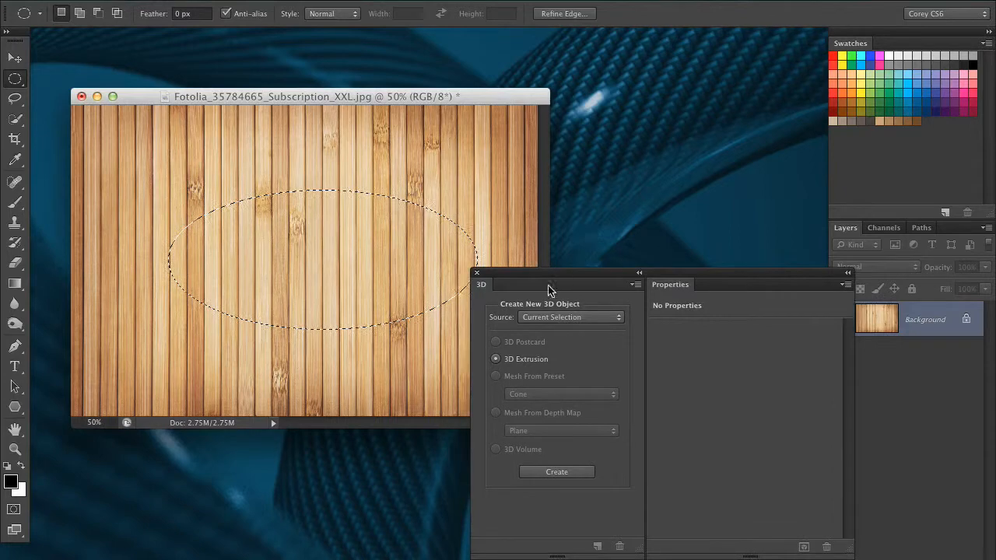
pyautogui.click(550, 317)
pyautogui.click(558, 317)
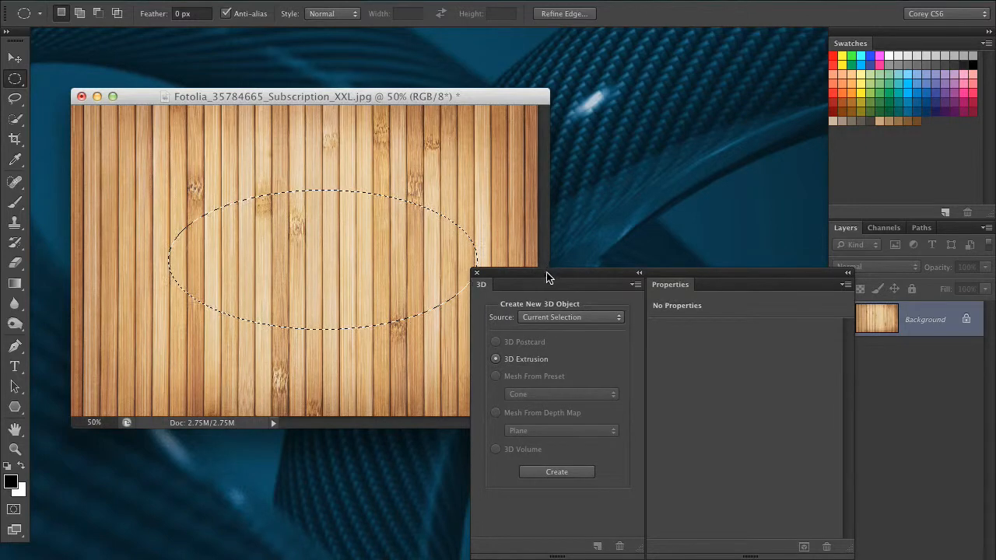
pyautogui.moveTo(548, 277); pyautogui.dragTo(537, 256)
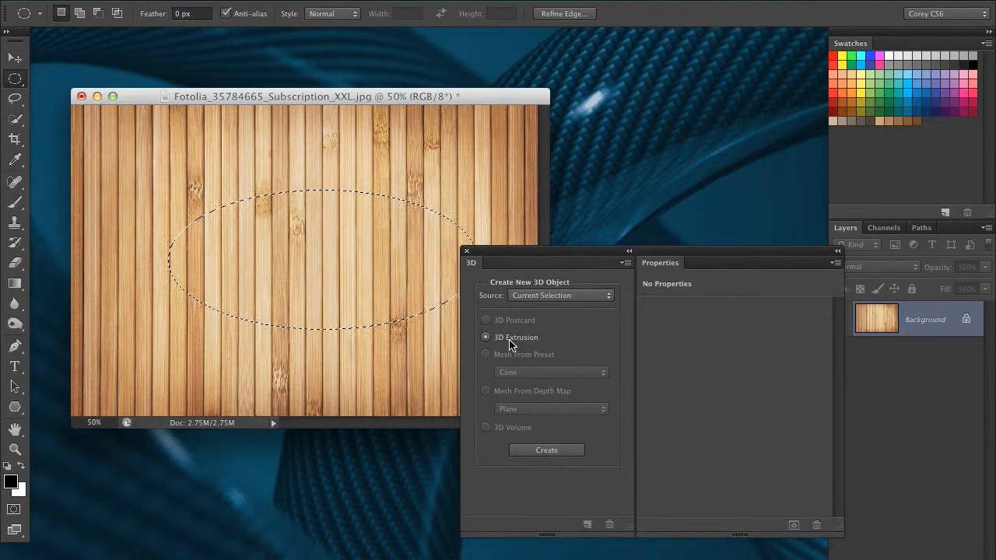
# Step: Create a 3D extrusion from the elliptical selection and orbit the scene
pyautogui.click(533, 448)
pyautogui.moveTo(523, 255); pyautogui.dragTo(635, 266)
pyautogui.moveTo(522, 143); pyautogui.dragTo(537, 164)
pyautogui.moveTo(626, 262); pyautogui.dragTo(550, 237)
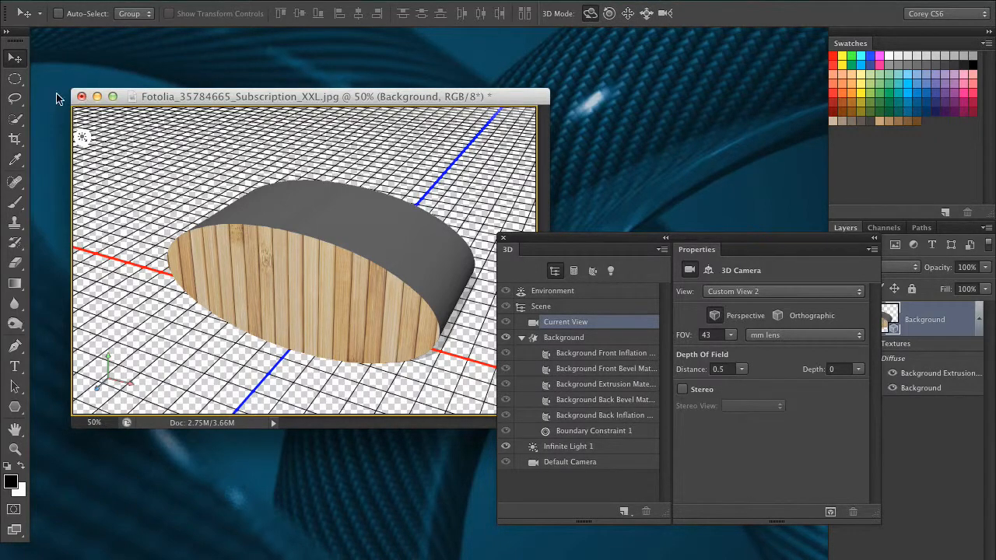
pyautogui.click(15, 79)
pyautogui.click(17, 60)
pyautogui.click(15, 78)
pyautogui.click(15, 57)
pyautogui.click(15, 78)
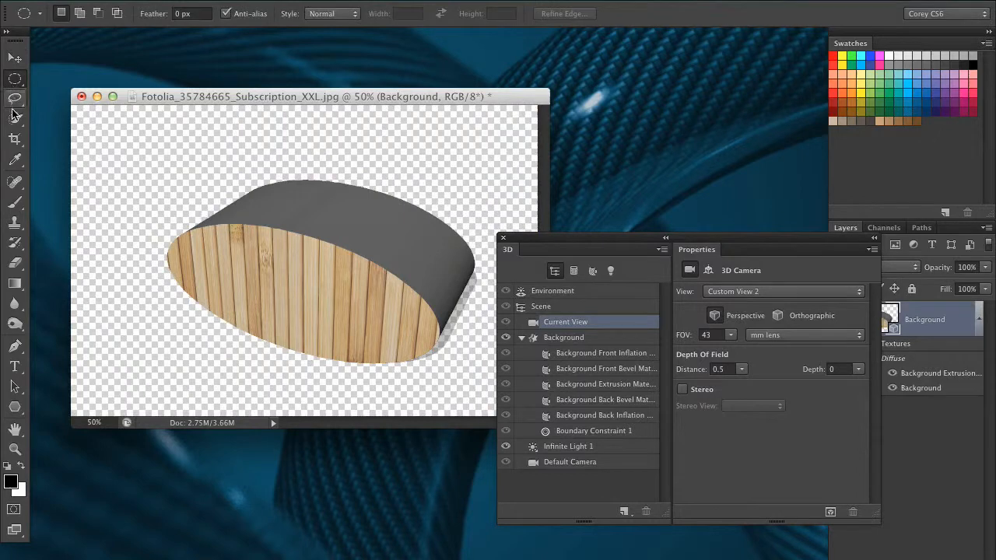
pyautogui.click(14, 57)
pyautogui.moveTo(198, 111); pyautogui.dragTo(202, 104)
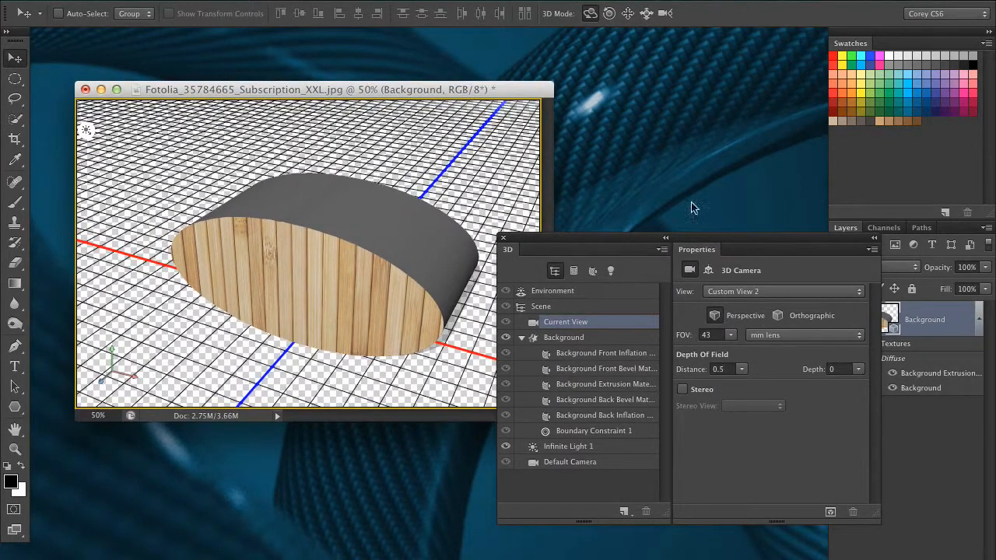
# Step: Reposition the floating panel group beside the extruded shape
pyautogui.moveTo(792, 243); pyautogui.dragTo(679, 243)
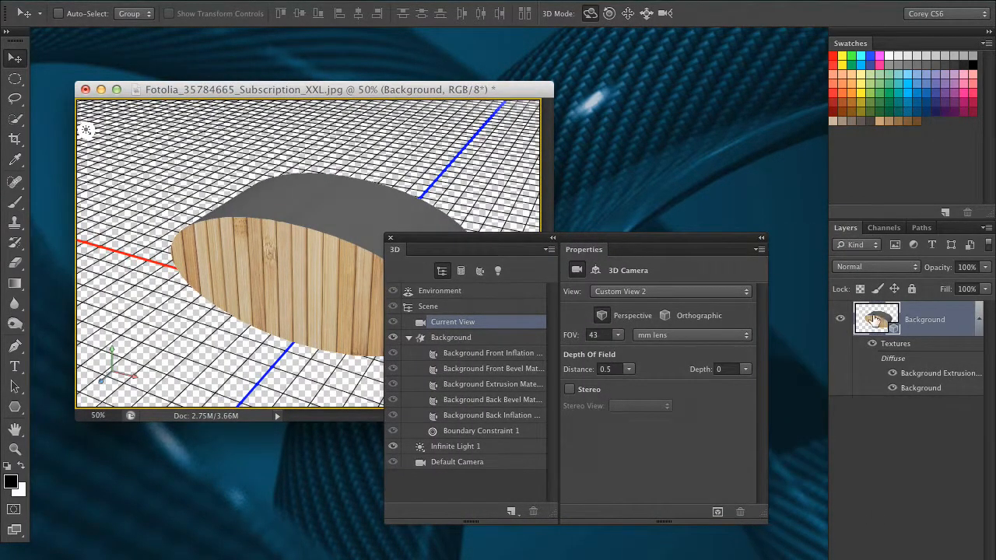
pyautogui.moveTo(465, 181); pyautogui.dragTo(594, 206)
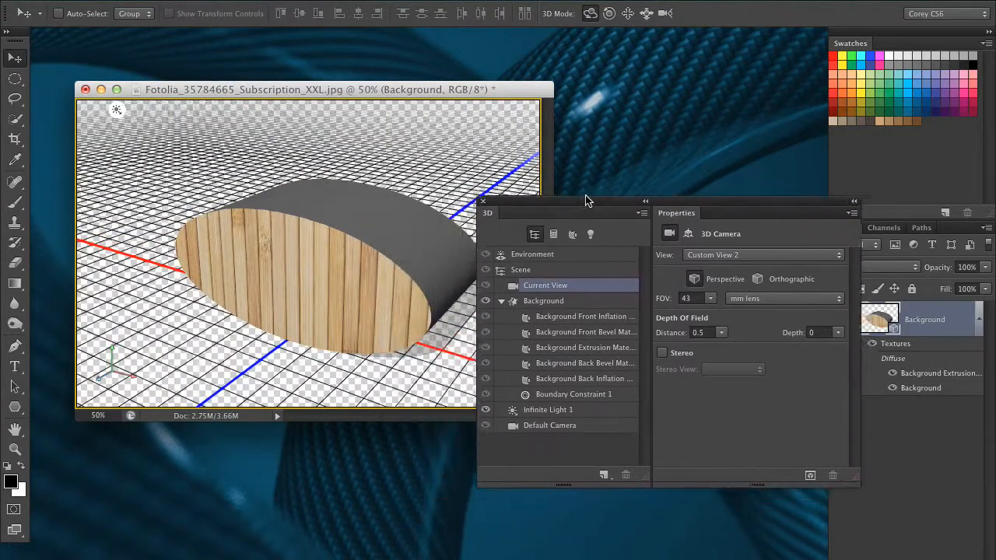
# Step: Step backward twice to undo the orbit and the extrusion
pyautogui.press('alt+super+z')
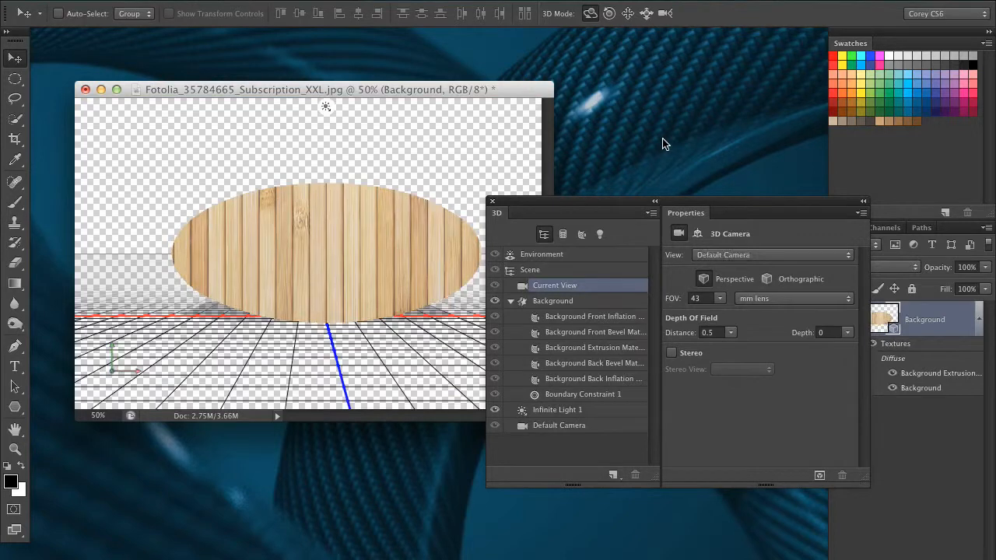
pyautogui.press('alt+super+z')
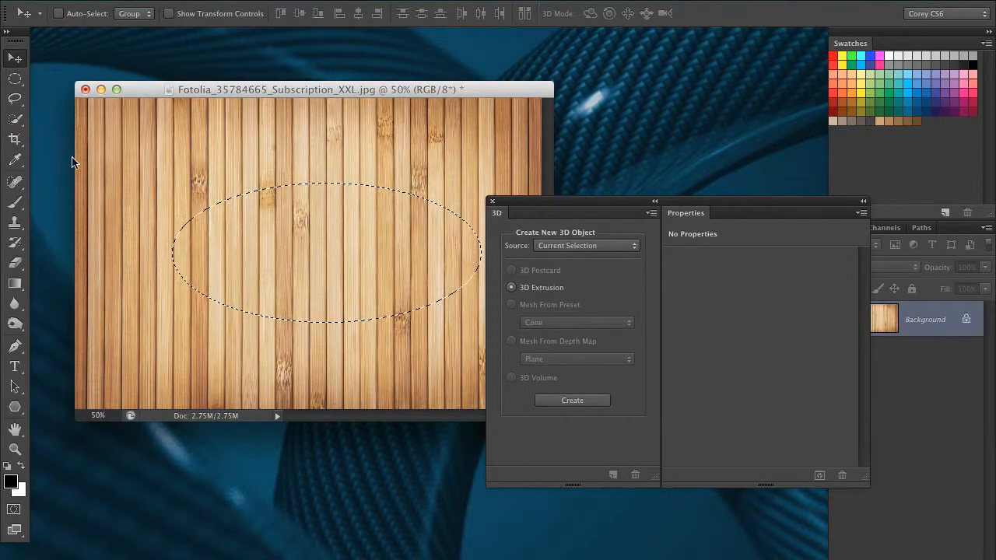
# Step: Subtract a smaller inner ellipse from the selection to form a ring shape
pyautogui.click(15, 78)
pyautogui.moveTo(535, 209); pyautogui.dragTo(581, 217)
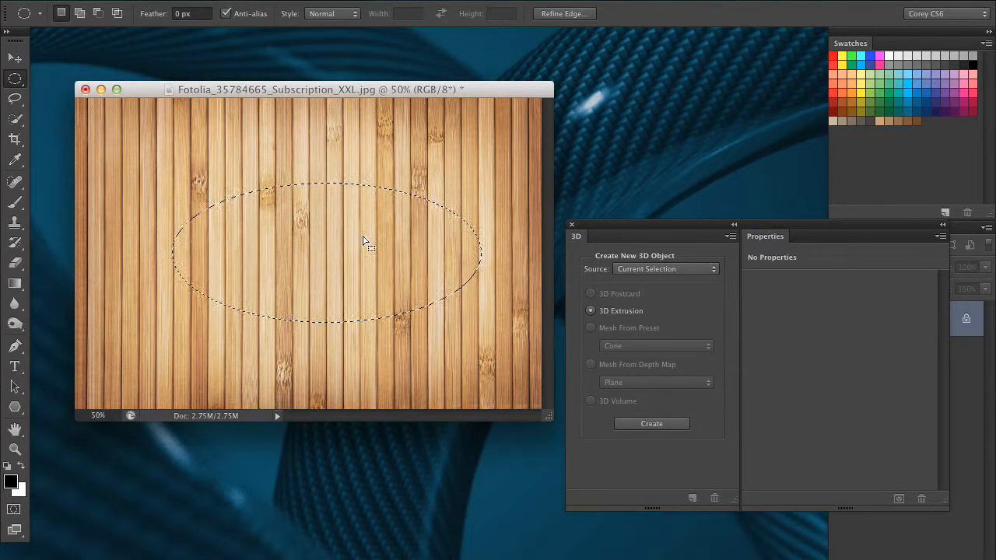
pyautogui.press('alt')
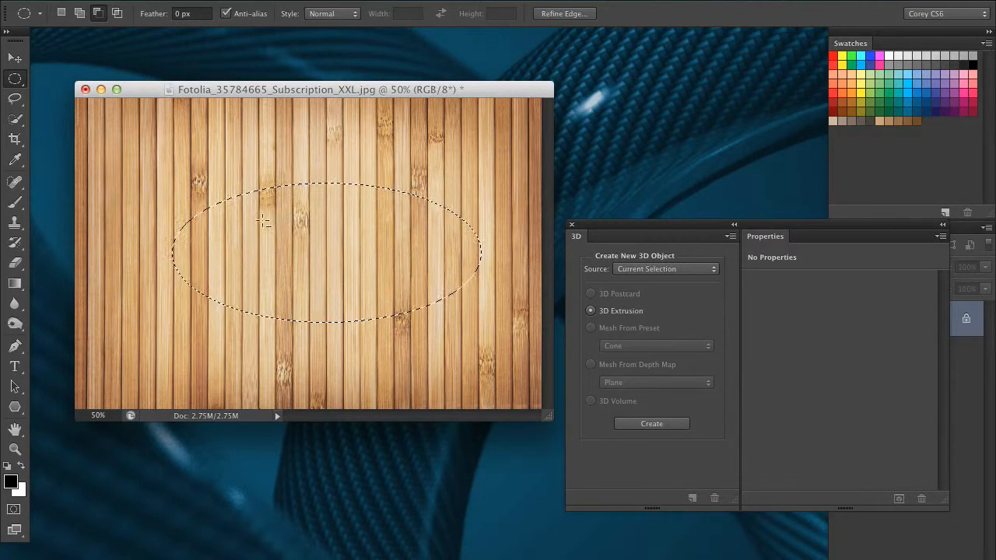
pyautogui.moveTo(376, 271); pyautogui.dragTo(437, 291)
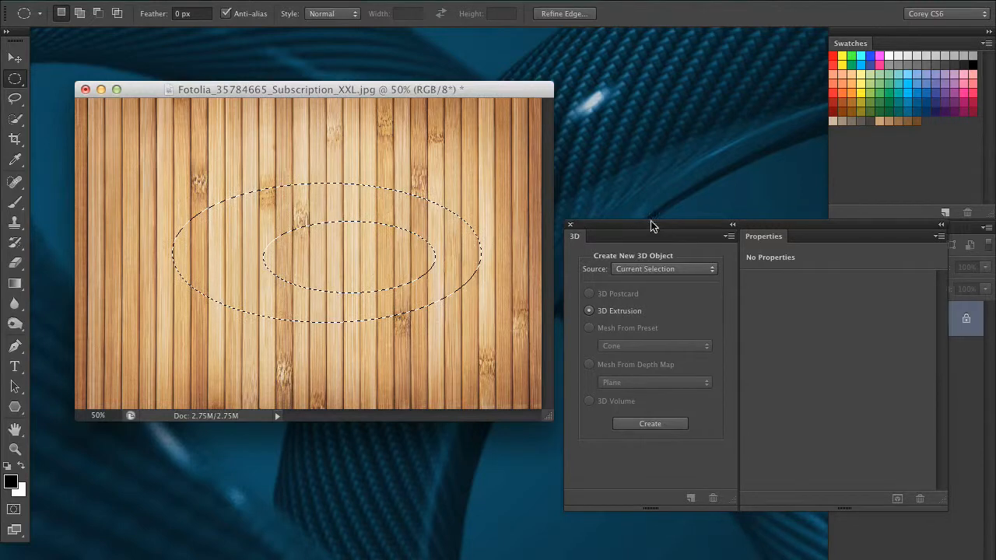
# Step: Create a 3D extrusion from the ring-shaped selection
pyautogui.moveTo(659, 226); pyautogui.dragTo(513, 173)
pyautogui.click(570, 380)
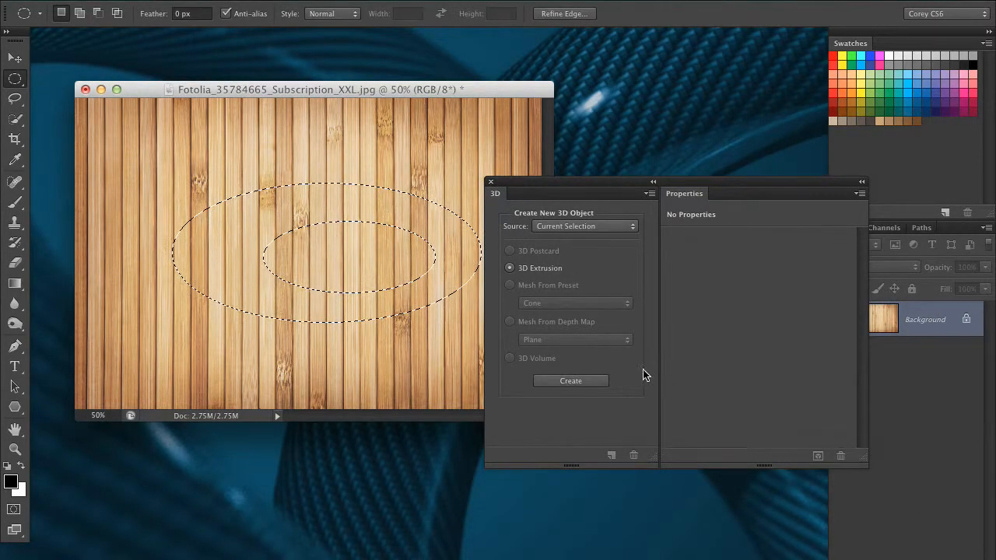
pyautogui.click(601, 382)
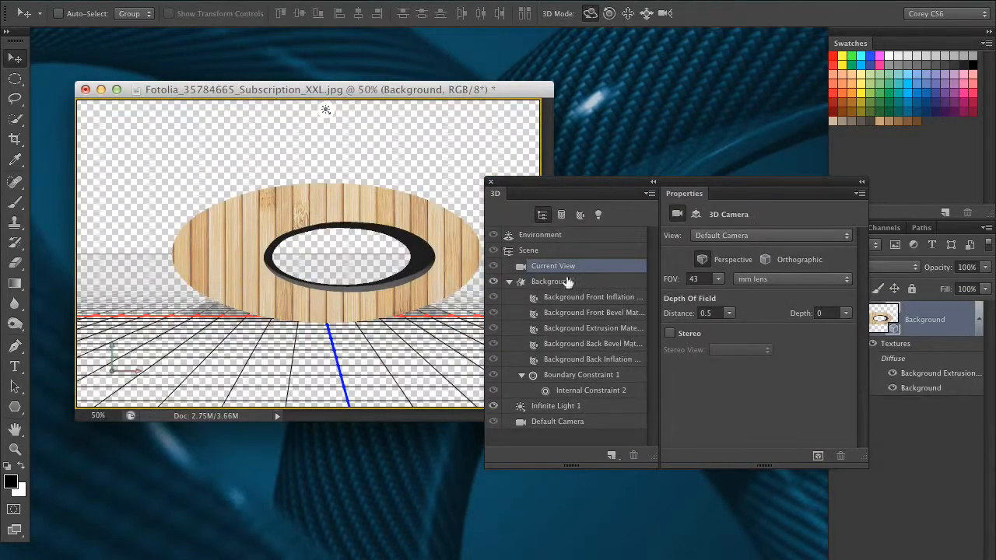
# Step: Step backward three times to undo the ring extrusion and both elliptical selections
pyautogui.moveTo(537, 180); pyautogui.dragTo(633, 177)
pyautogui.moveTo(515, 166); pyautogui.dragTo(457, 173)
pyautogui.press('alt+super+z')
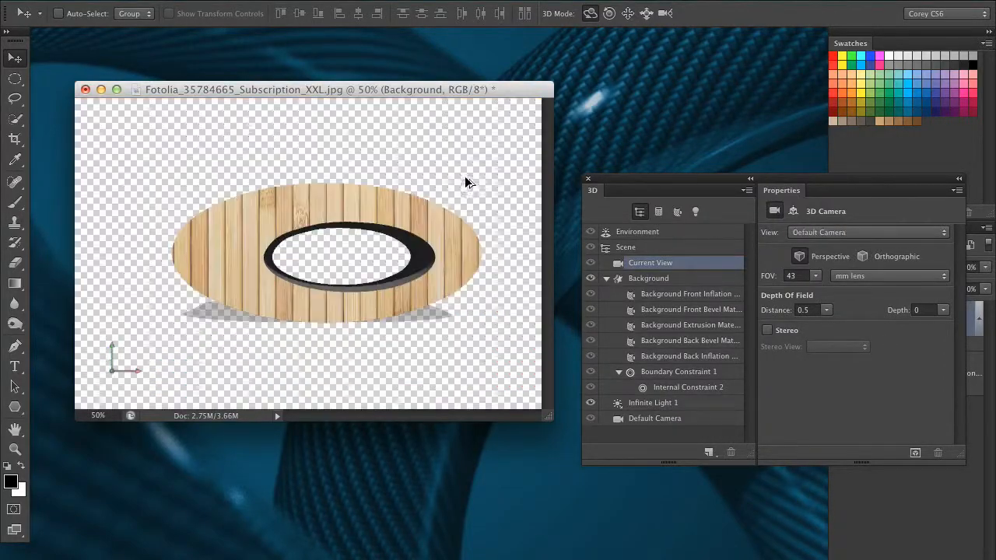
pyautogui.press('alt+super+z')
pyautogui.press('alt+super+z')
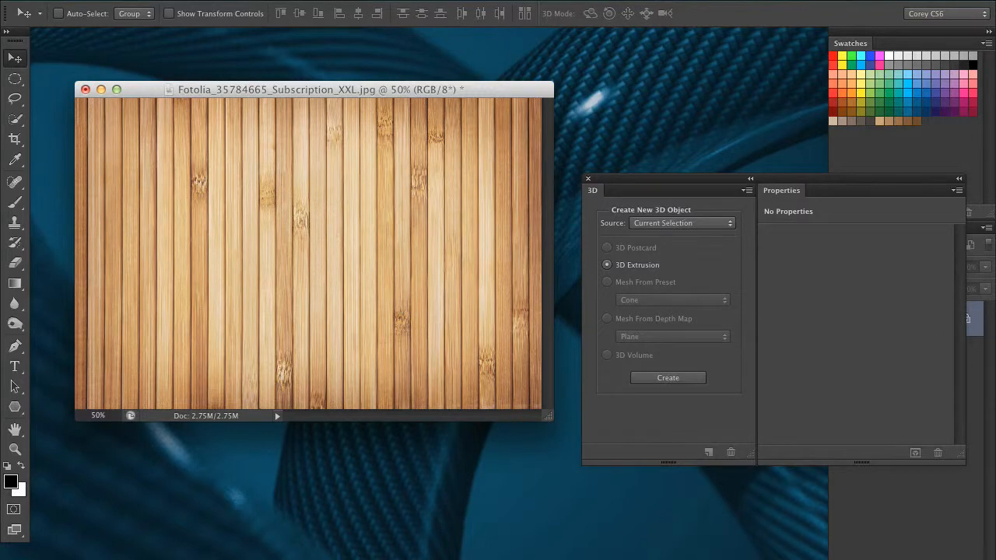
# Step: Draw a five-sided polygon path on the wood texture and select it
pyautogui.moveTo(15, 407); pyautogui.dragTo(103, 445)
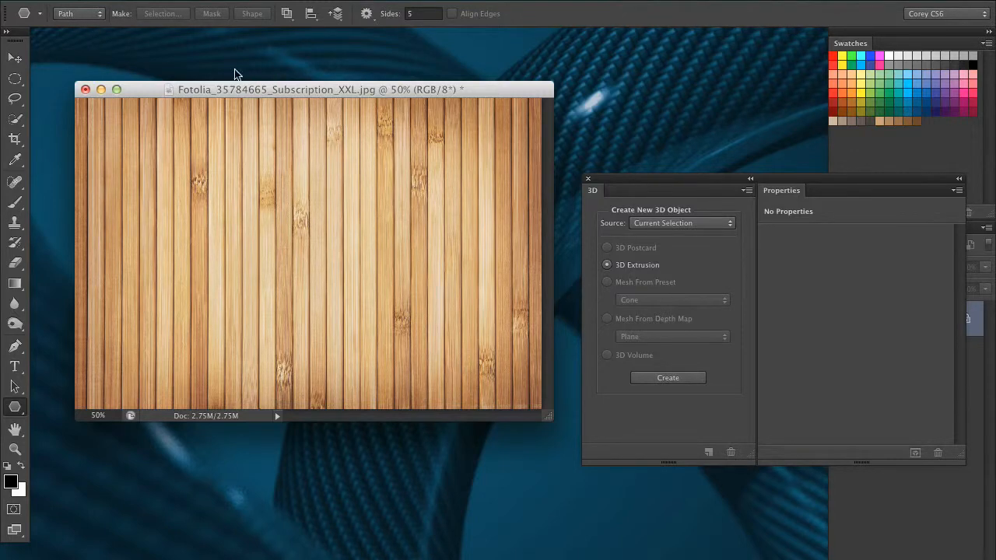
pyautogui.moveTo(304, 203); pyautogui.dragTo(361, 259)
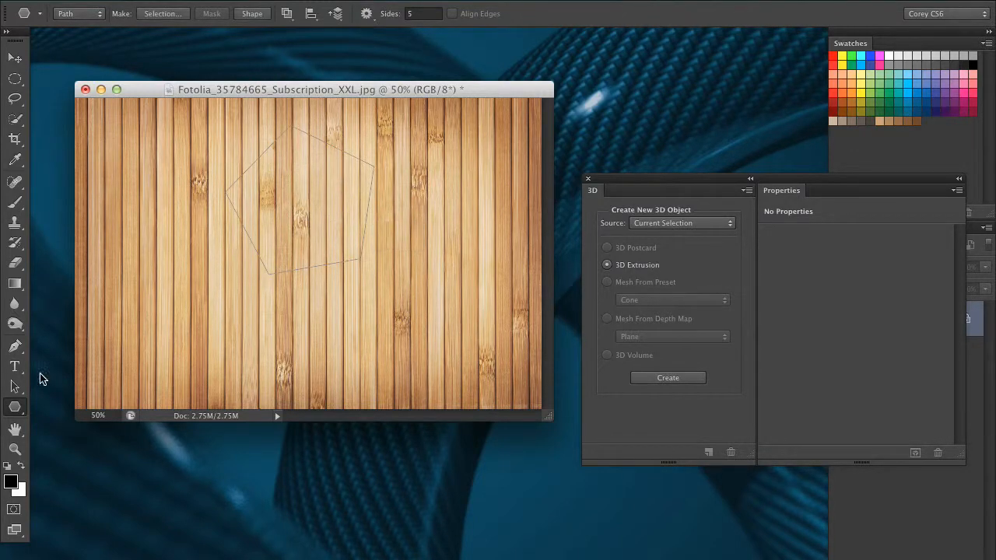
pyautogui.click(15, 387)
pyautogui.moveTo(291, 208); pyautogui.dragTo(307, 240)
# Step: Create a 3D extrusion from the work path of the pentagon
pyautogui.moveTo(752, 188); pyautogui.dragTo(698, 165)
pyautogui.moveTo(354, 238); pyautogui.dragTo(365, 255)
pyautogui.click(626, 201)
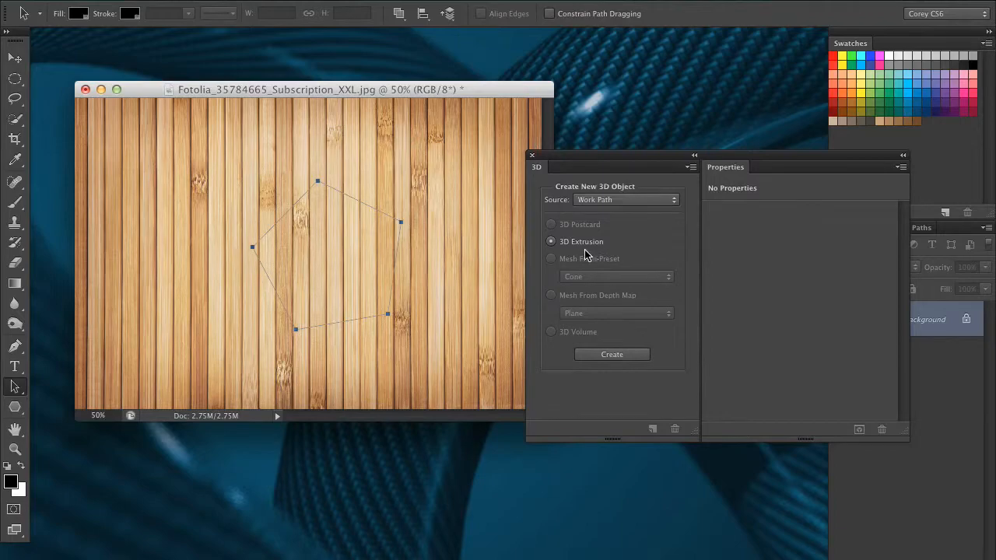
pyautogui.click(611, 355)
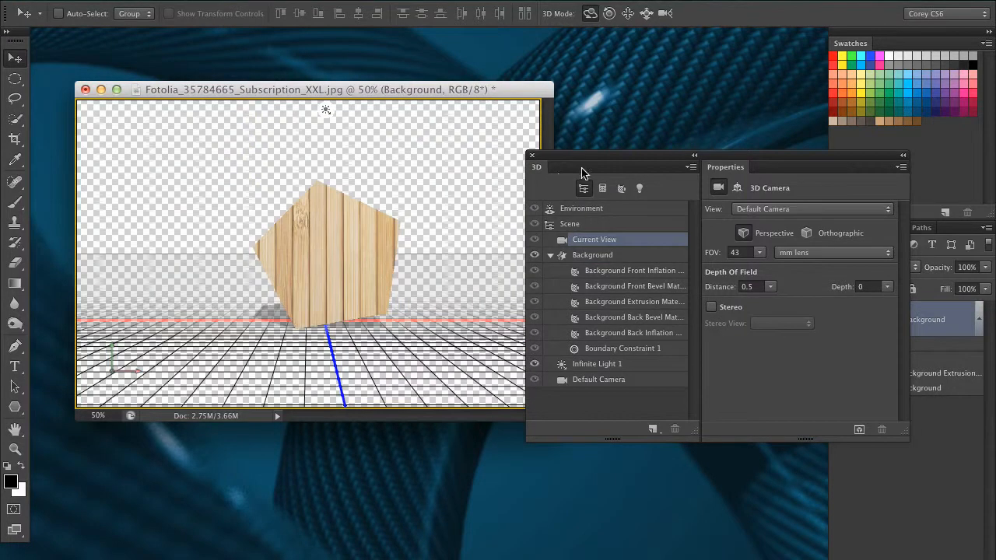
# Step: Undo the pentagon extrusion and draw a circular path subtracted from the middle of the pentagon
pyautogui.press('super+z')
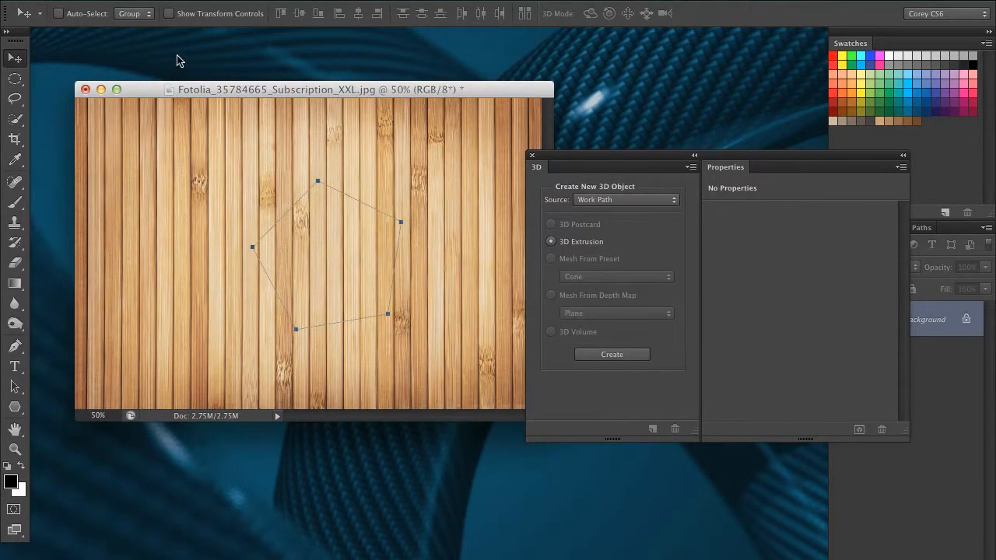
pyautogui.moveTo(14, 407); pyautogui.dragTo(70, 428)
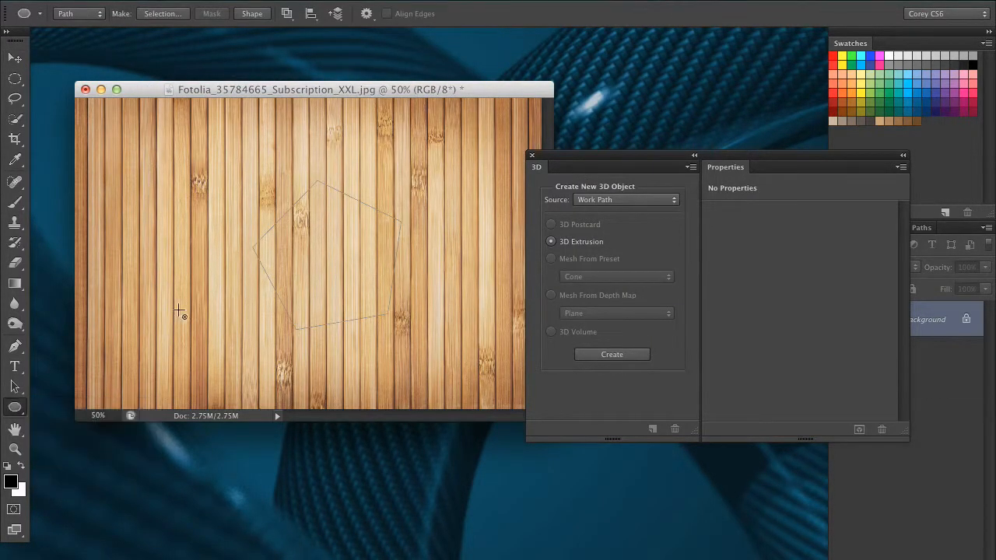
pyautogui.click(288, 14)
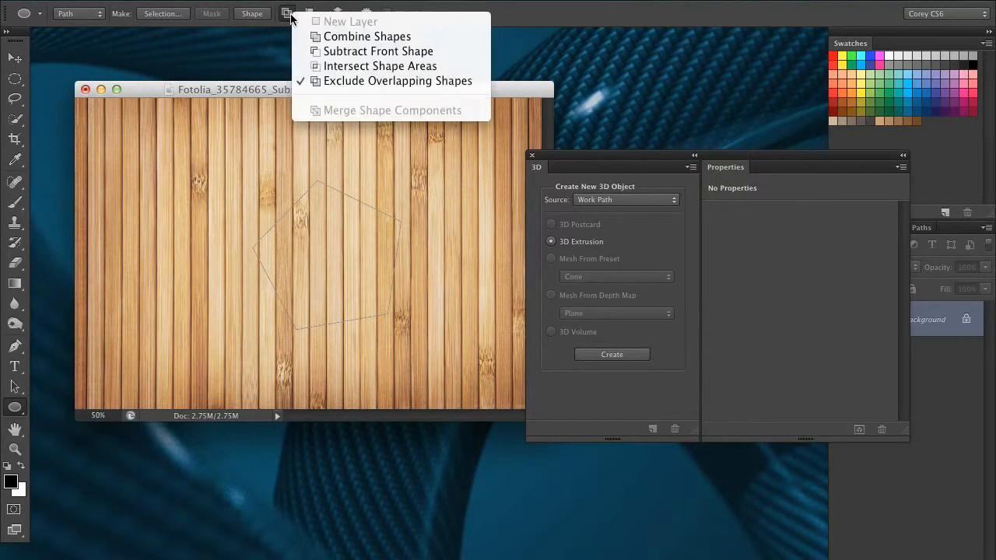
pyautogui.click(425, 52)
pyautogui.moveTo(317, 242); pyautogui.dragTo(371, 294)
pyautogui.click(15, 386)
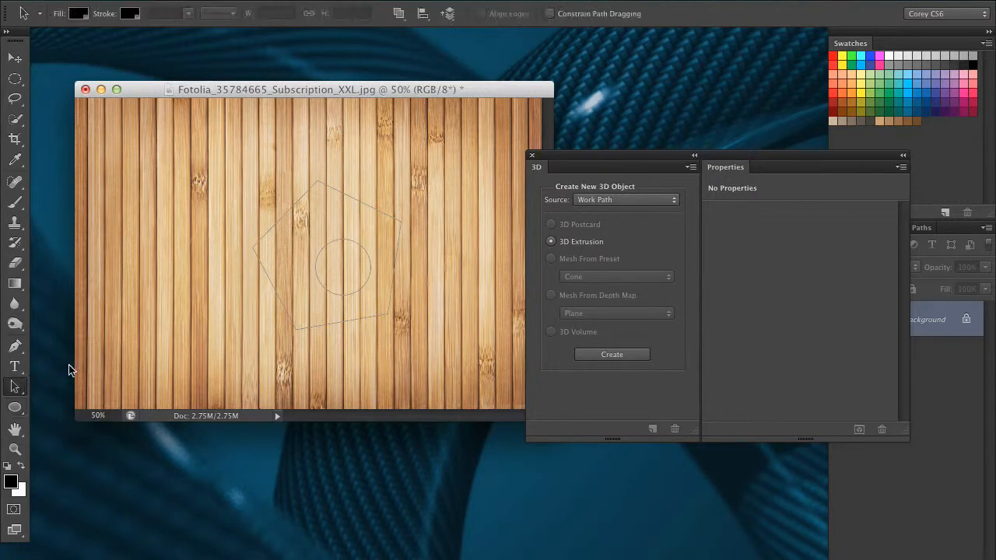
# Step: Try a 3D extrusion of the pentagon path with its circular hole, orbit it, and step back to undo it
pyautogui.click(327, 247)
pyautogui.moveTo(639, 155); pyautogui.dragTo(702, 163)
pyautogui.click(921, 228)
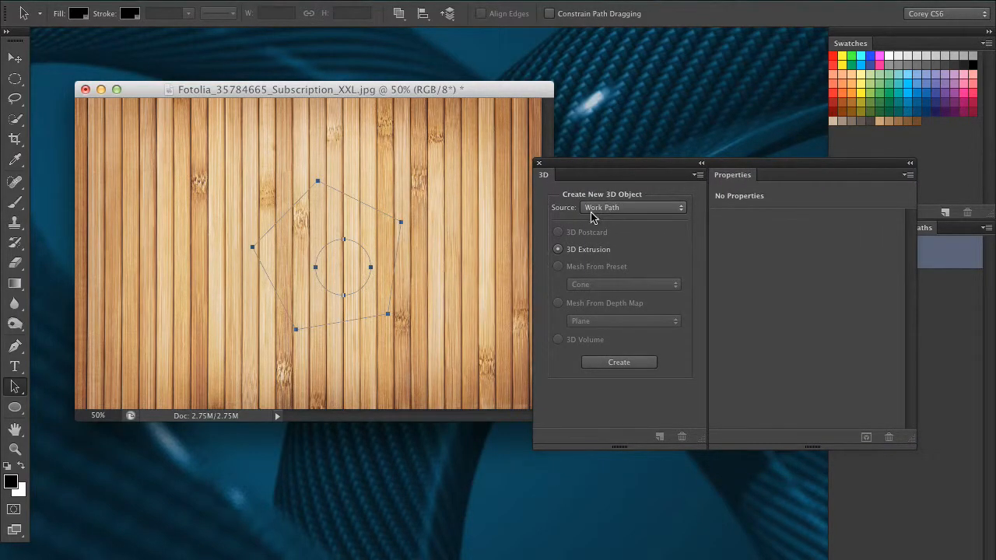
pyautogui.click(618, 362)
pyautogui.moveTo(395, 281); pyautogui.dragTo(462, 204)
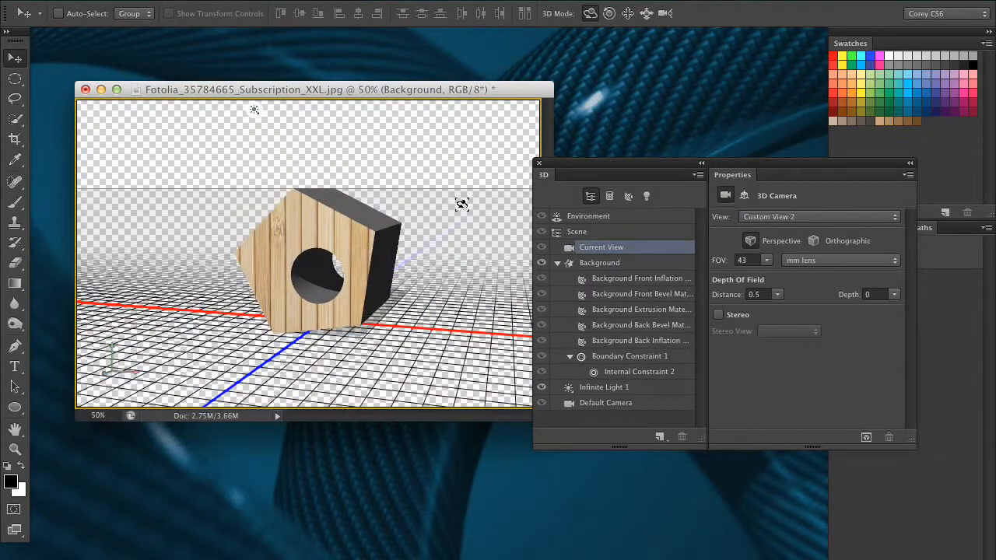
pyautogui.press('super+z')
pyautogui.press('super+alt+z')
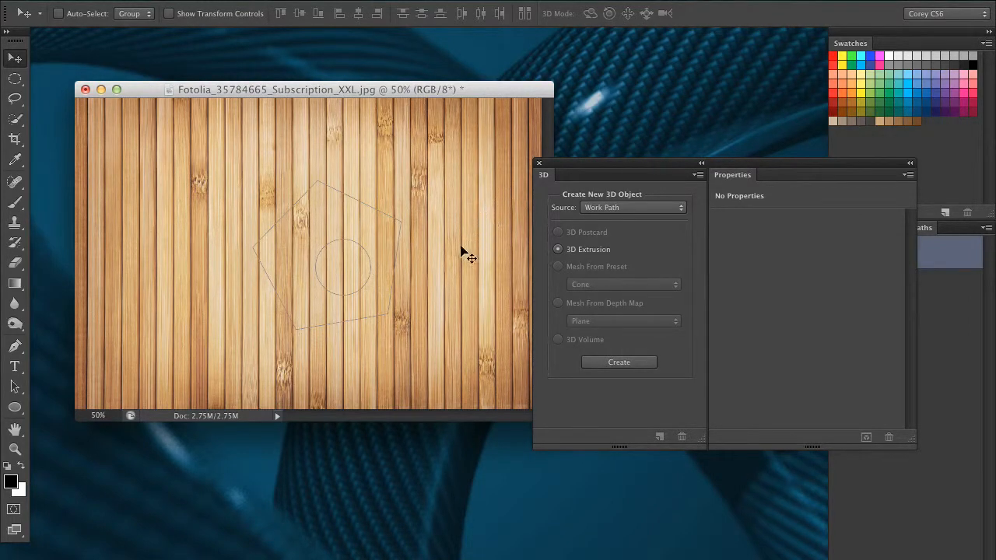
# Step: Switch the 3D source to Selected Layer(s) and create a 3D extrusion of the Background layer
pyautogui.click(14, 387)
pyautogui.click(342, 277)
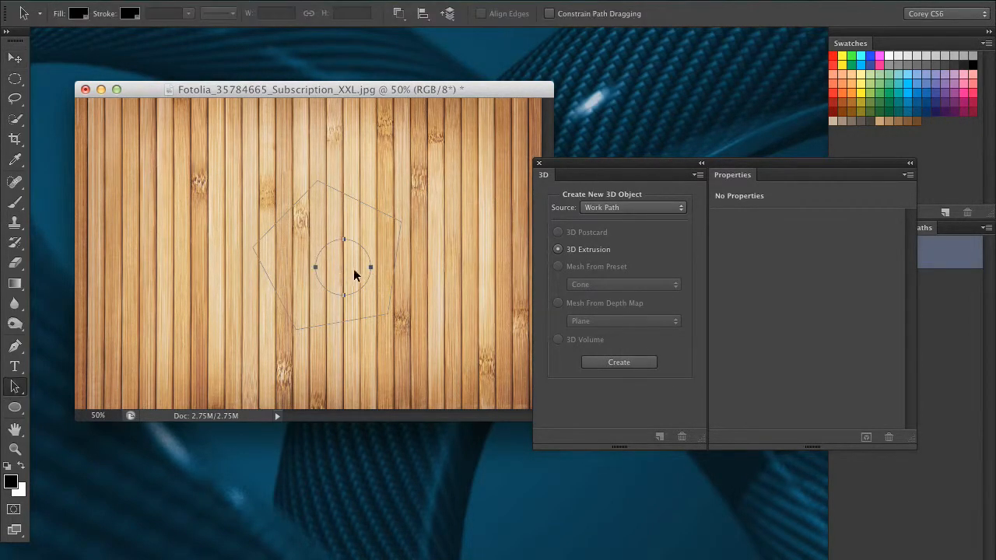
pyautogui.moveTo(671, 163); pyautogui.dragTo(637, 167)
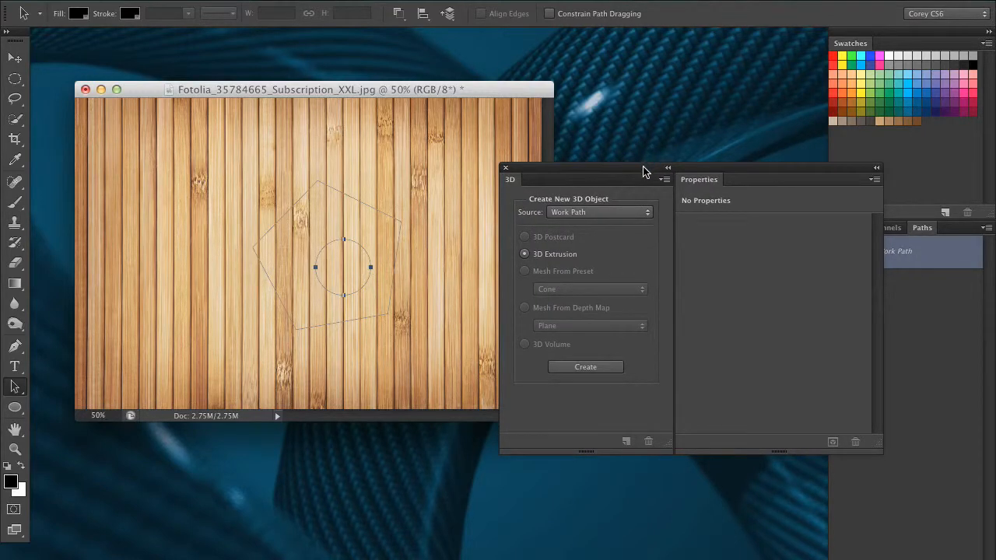
pyautogui.click(605, 212)
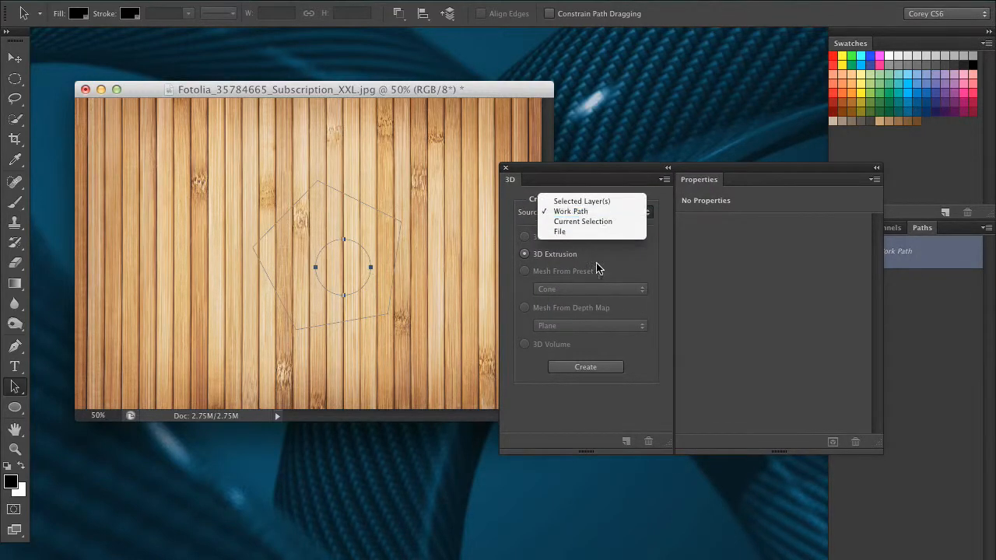
pyautogui.click(634, 202)
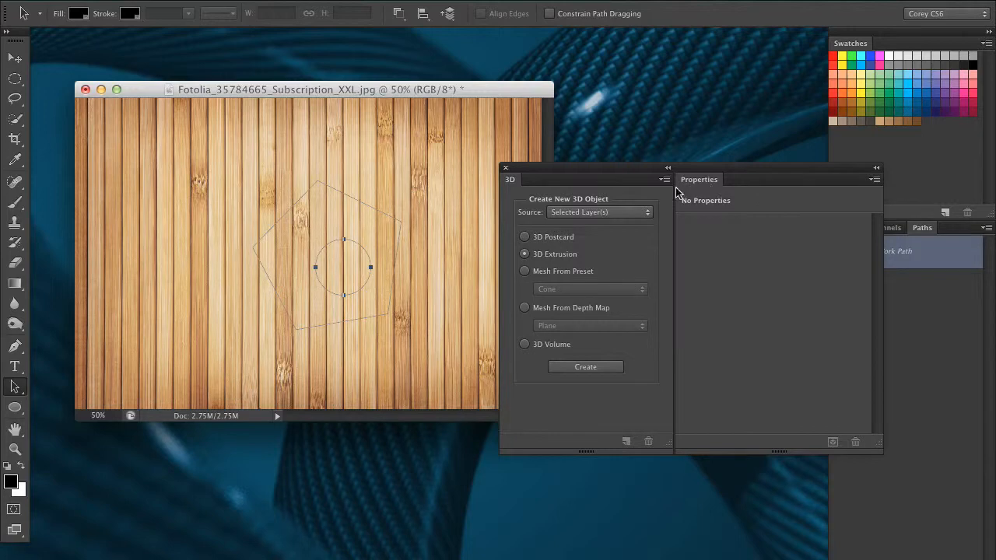
pyautogui.moveTo(667, 169); pyautogui.dragTo(579, 180)
pyautogui.click(845, 228)
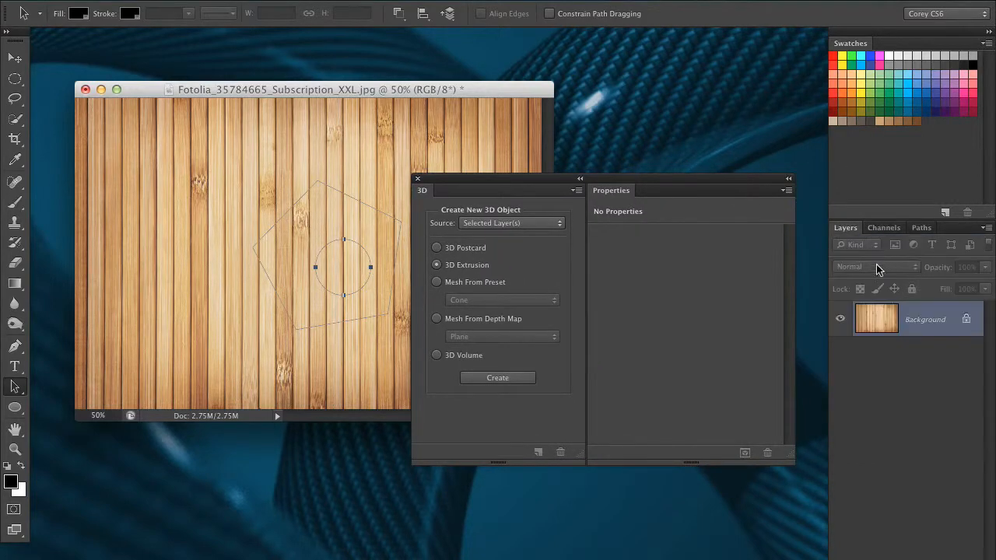
pyautogui.click(922, 228)
pyautogui.click(842, 230)
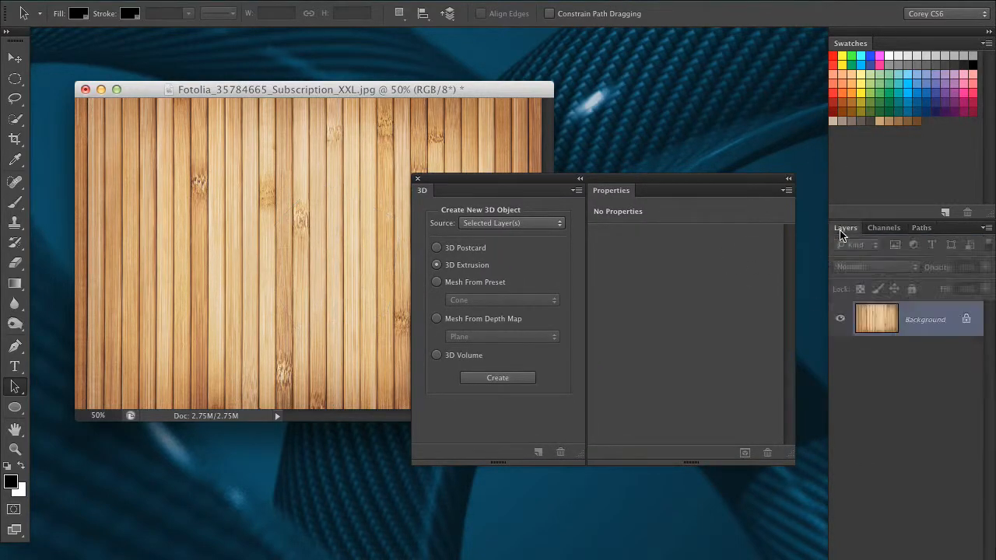
pyautogui.click(497, 229)
pyautogui.click(498, 225)
pyautogui.click(499, 377)
# Step: Orbit the extruded Background layer to inspect it and undo the orbit
pyautogui.moveTo(529, 179); pyautogui.dragTo(742, 210)
pyautogui.moveTo(550, 418); pyautogui.dragTo(700, 488)
pyautogui.moveTo(629, 170); pyautogui.dragTo(541, 288)
pyautogui.moveTo(87, 333); pyautogui.dragTo(528, 110)
pyautogui.moveTo(752, 136); pyautogui.dragTo(485, 194)
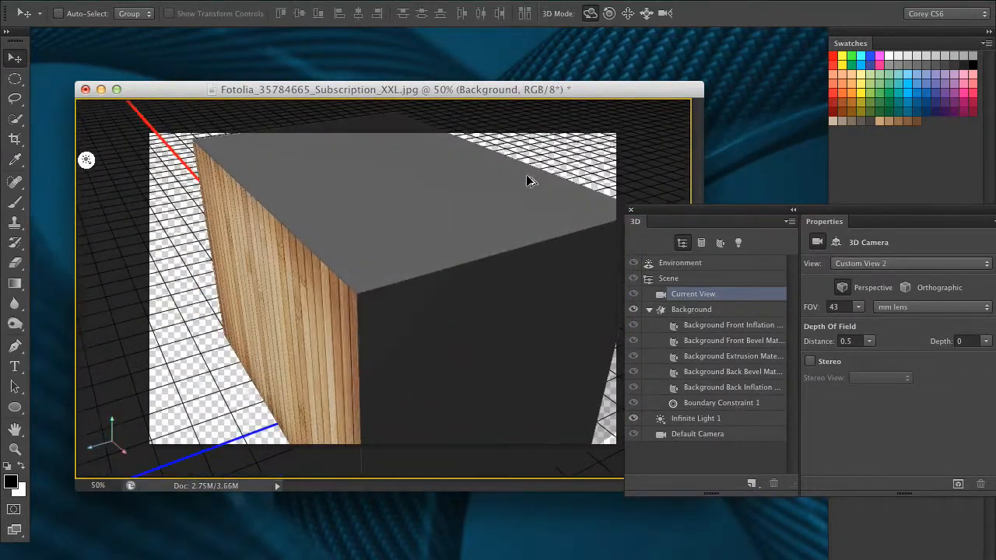
pyautogui.press('super+z')
# Step: Undo the Background layer extrusion
pyautogui.moveTo(718, 210); pyautogui.dragTo(536, 202)
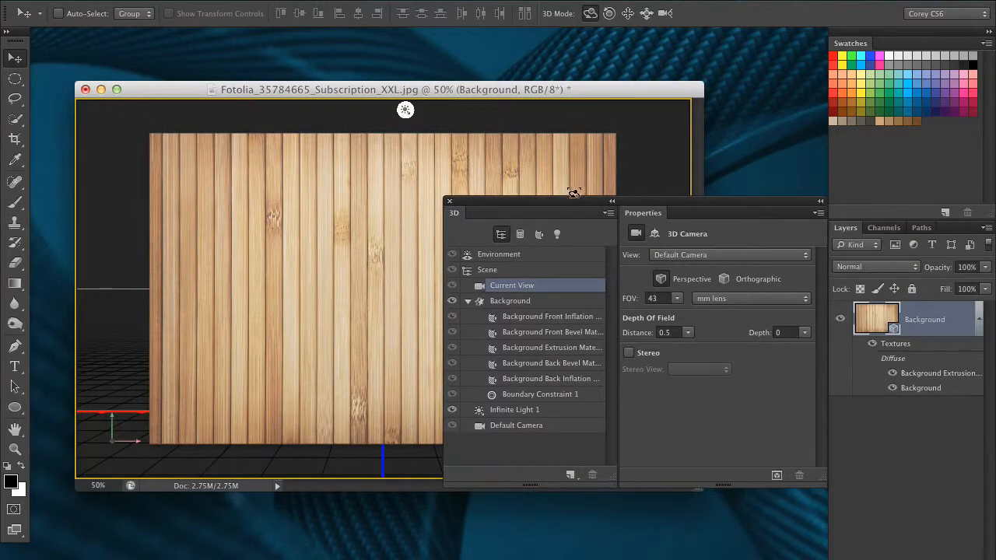
pyautogui.moveTo(642, 203); pyautogui.dragTo(592, 204)
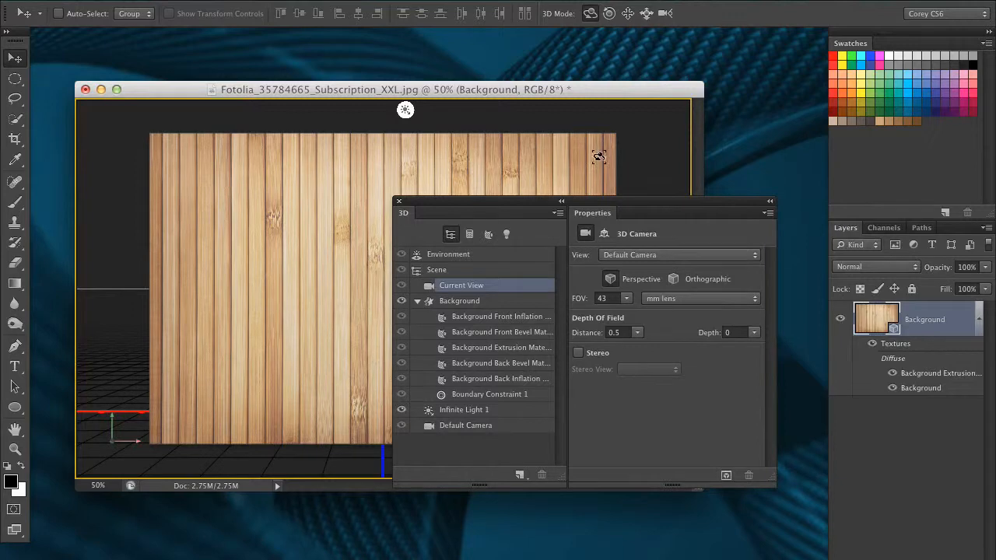
pyautogui.moveTo(673, 202); pyautogui.dragTo(658, 194)
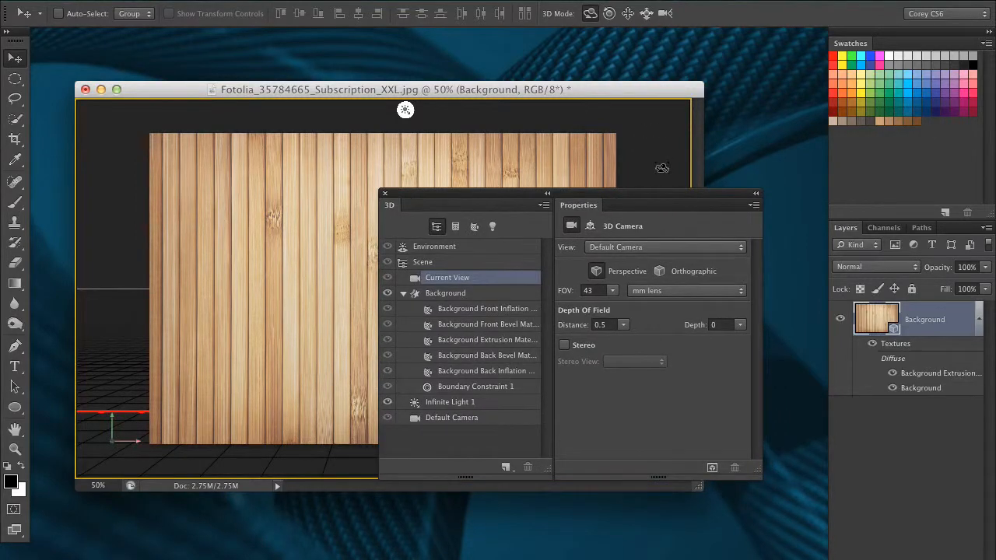
pyautogui.hotkey('ctrl', 'z')
# Step: Create a 3D Postcard from the Background layer
pyautogui.moveTo(515, 197); pyautogui.dragTo(576, 217)
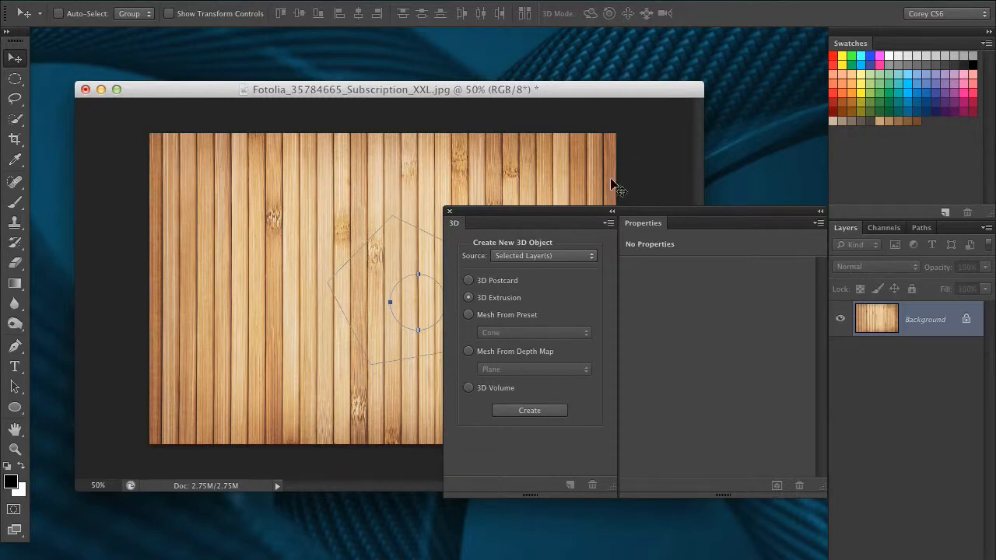
pyautogui.click(921, 227)
pyautogui.click(469, 280)
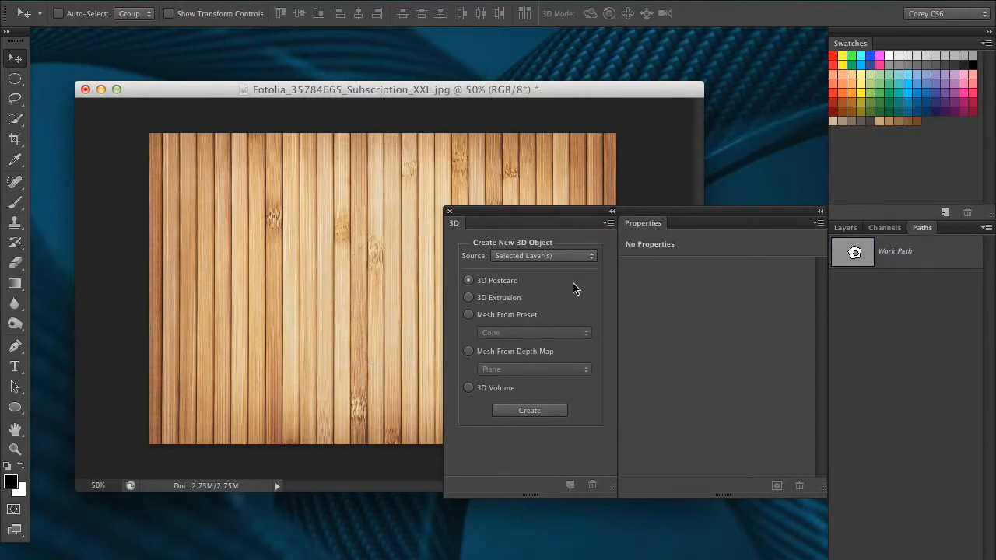
pyautogui.moveTo(593, 222); pyautogui.dragTo(751, 326)
pyautogui.moveTo(601, 96); pyautogui.dragTo(577, 95)
pyautogui.press('super+minus')
pyautogui.press('super+equal')
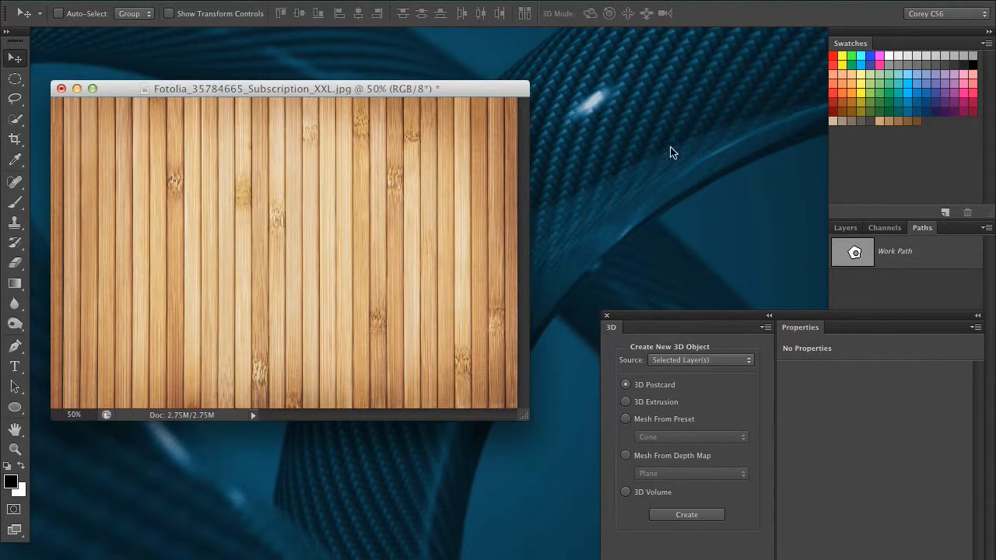
pyautogui.moveTo(493, 89); pyautogui.dragTo(521, 85)
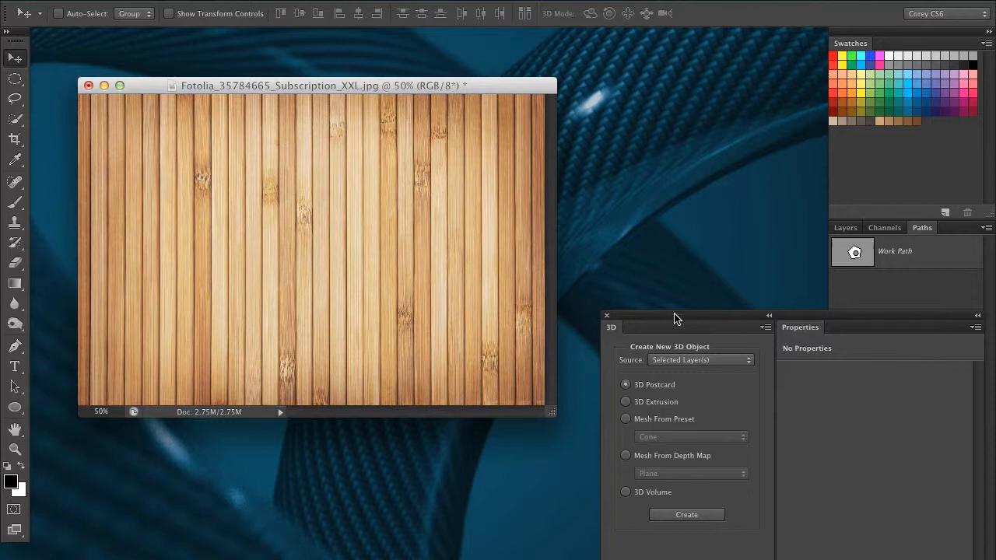
pyautogui.moveTo(675, 318); pyautogui.dragTo(631, 195)
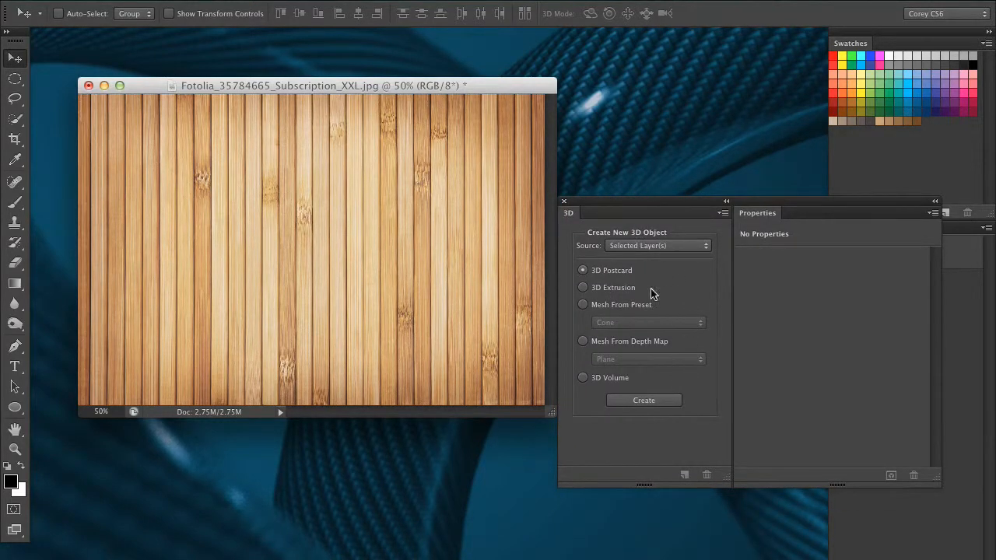
pyautogui.click(656, 408)
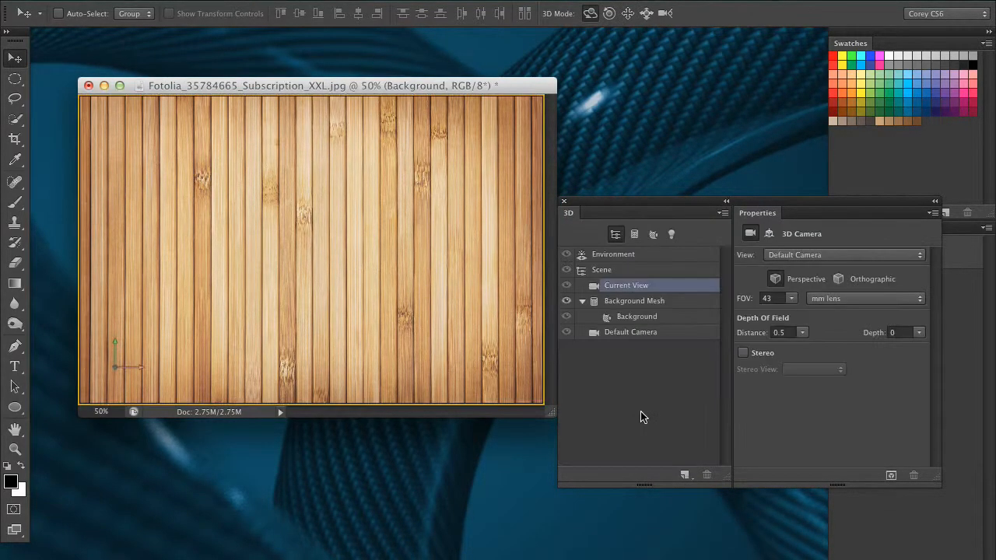
# Step: Undo the 3D postcard to return to the flat wood layer
pyautogui.moveTo(497, 369); pyautogui.dragTo(514, 255)
pyautogui.press('super+z')
pyautogui.moveTo(521, 88); pyautogui.dragTo(501, 69)
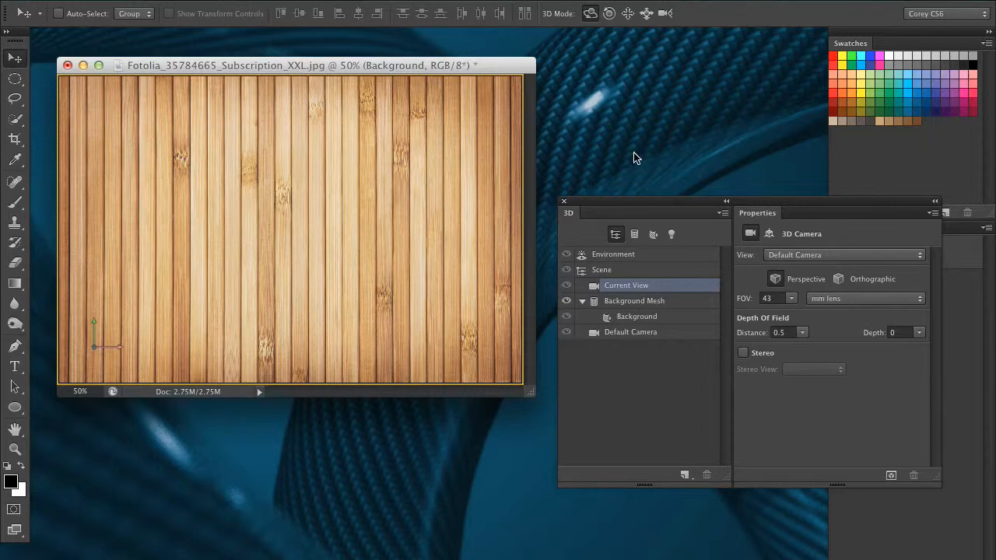
pyautogui.press('super+z')
pyautogui.moveTo(871, 200); pyautogui.dragTo(680, 221)
pyautogui.moveTo(915, 246); pyautogui.dragTo(967, 557)
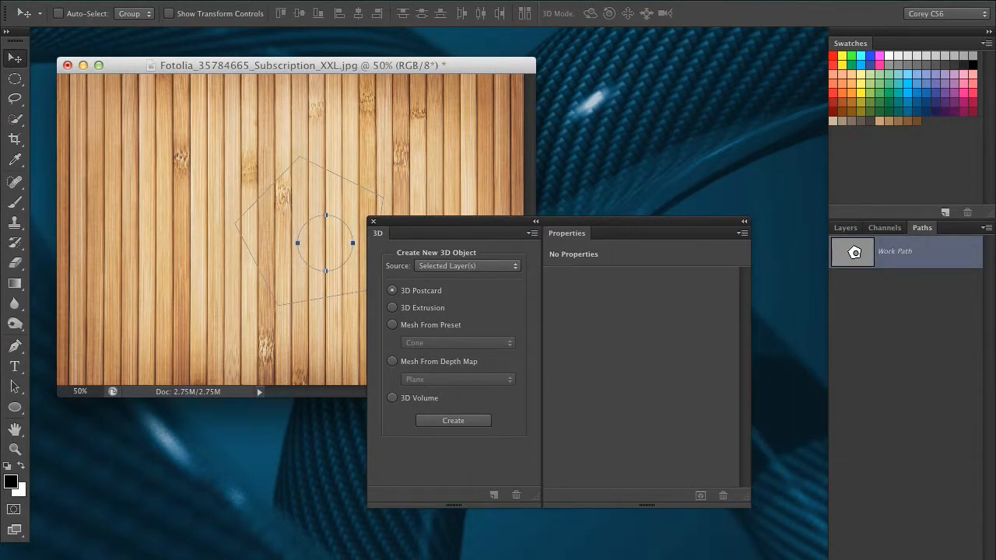
# Step: Create a Hat mesh from preset on the wood layer
pyautogui.moveTo(501, 226); pyautogui.dragTo(592, 186)
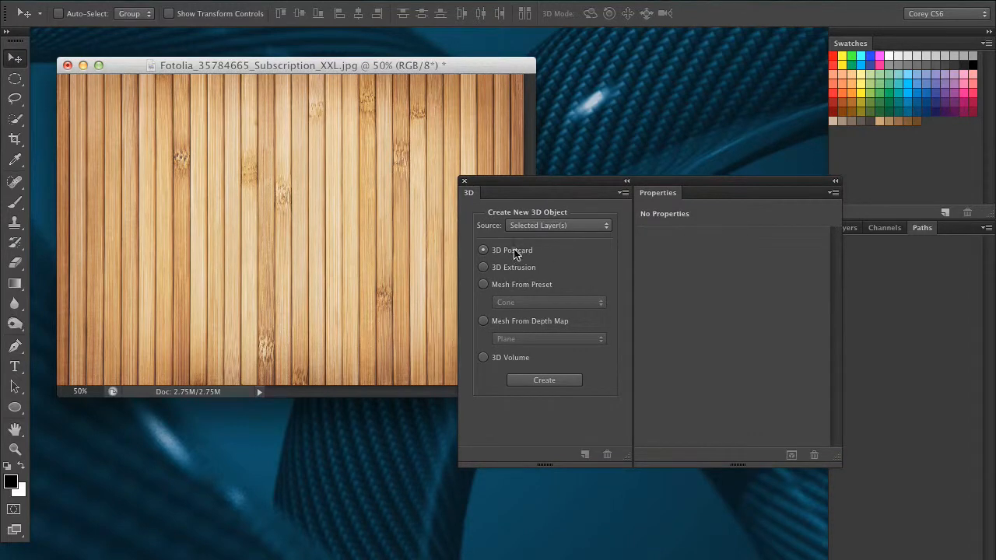
pyautogui.click(510, 285)
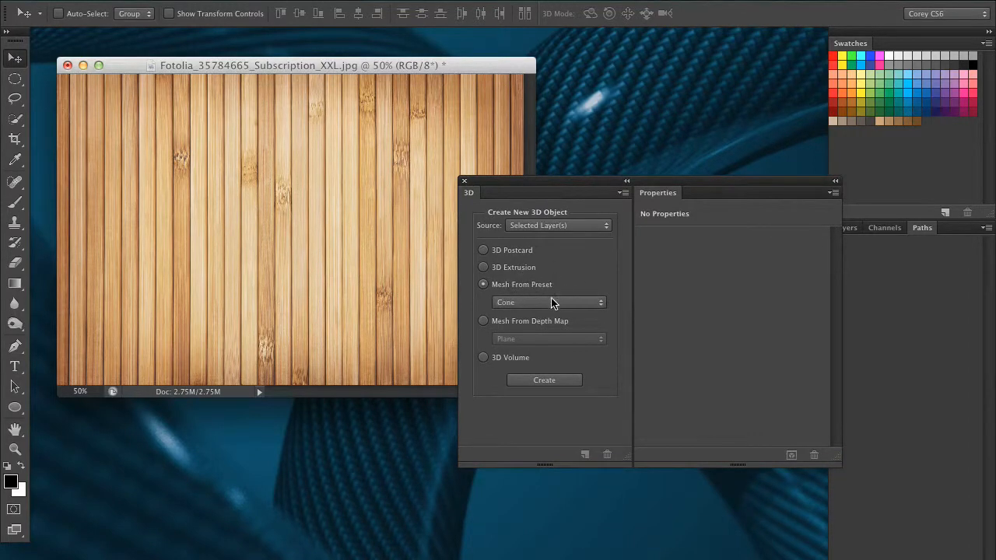
pyautogui.click(551, 303)
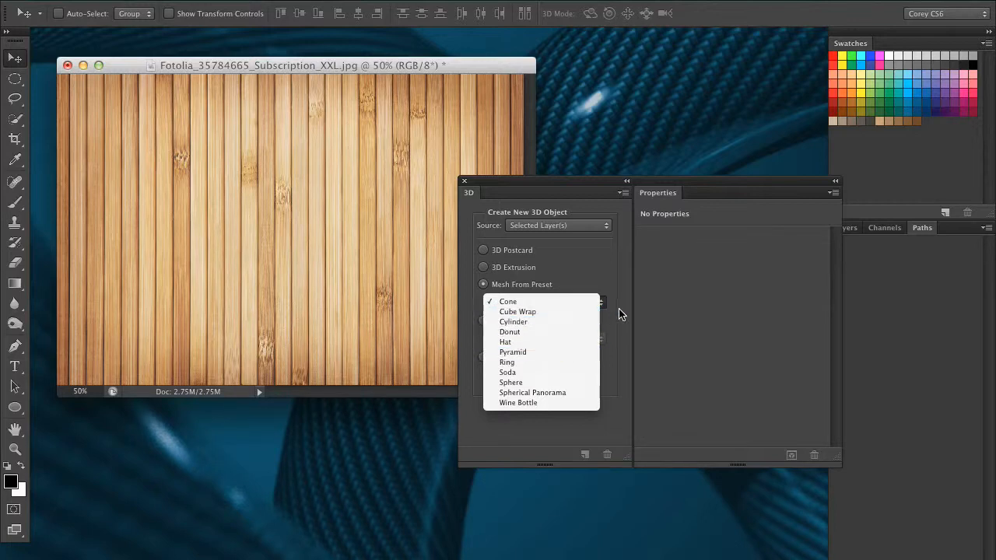
pyautogui.click(564, 342)
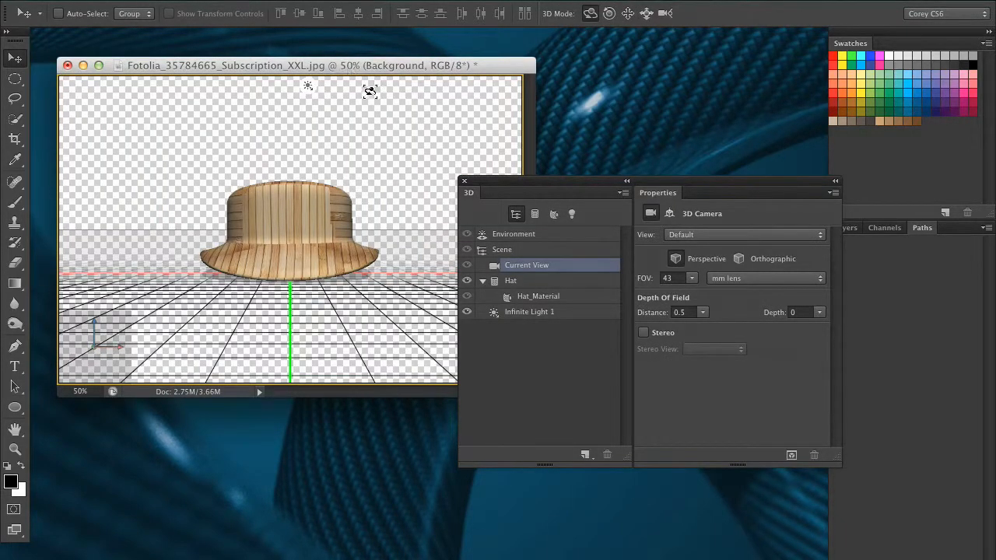
pyautogui.moveTo(431, 138); pyautogui.dragTo(509, 147)
# Step: Step backward twice to remove the hat mesh
pyautogui.press('super+alt+z')
pyautogui.press('super+alt+z')
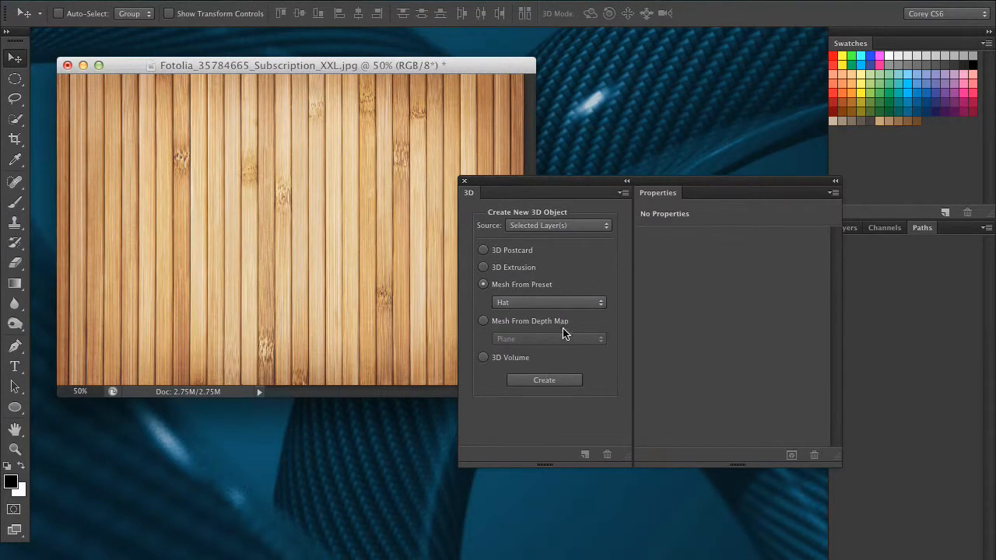
pyautogui.press('Tab')
pyautogui.press('Tab')
# Step: Examine the 3D menu's new extrusion and mesh commands
pyautogui.click(410, 1)
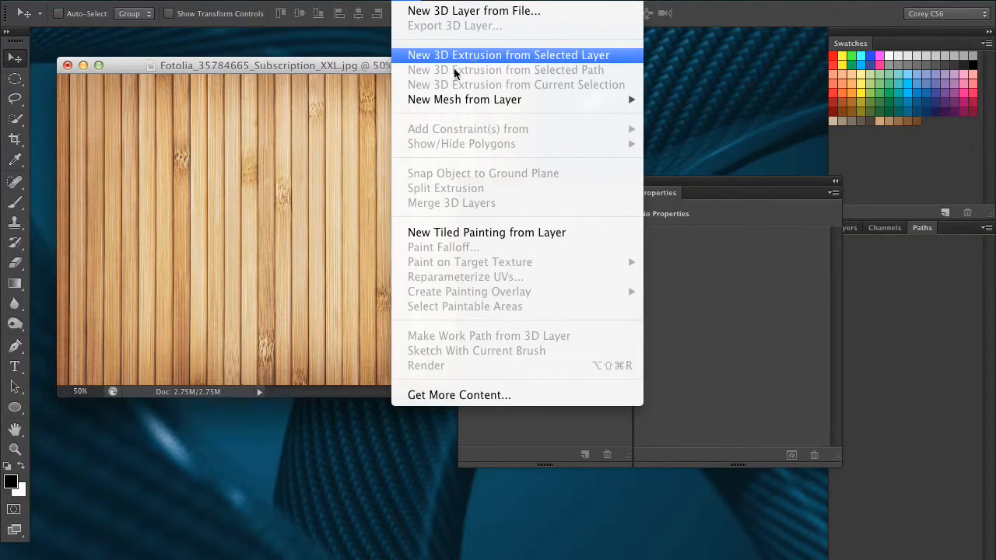
pyautogui.click(281, 207)
pyautogui.moveTo(553, 182); pyautogui.dragTo(429, 182)
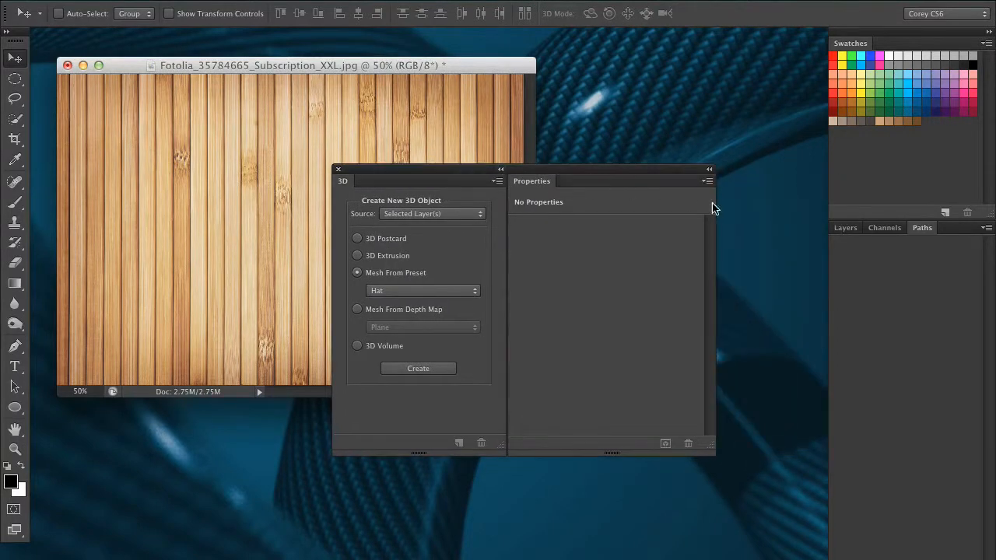
pyautogui.click(842, 230)
pyautogui.moveTo(603, 169); pyautogui.dragTo(660, 233)
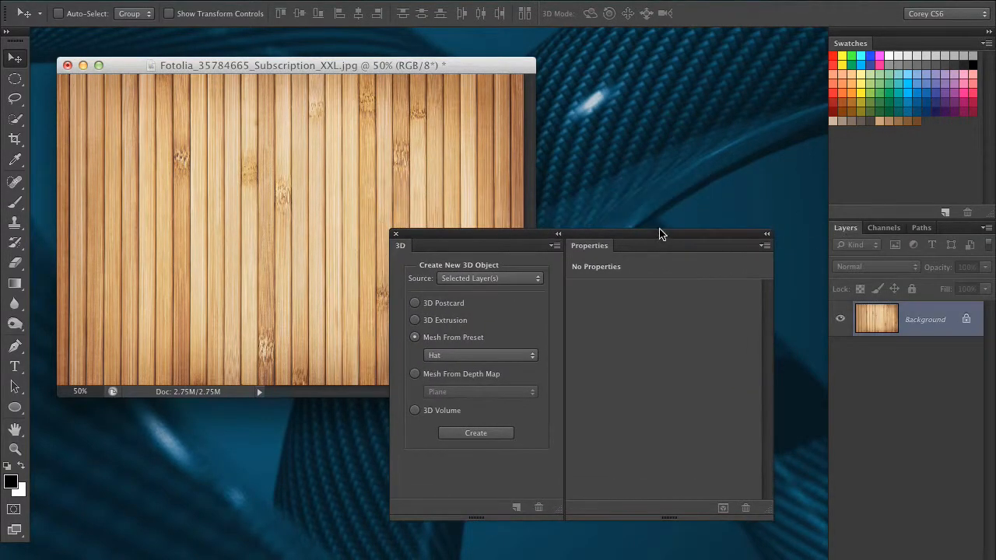
pyautogui.click(404, 3)
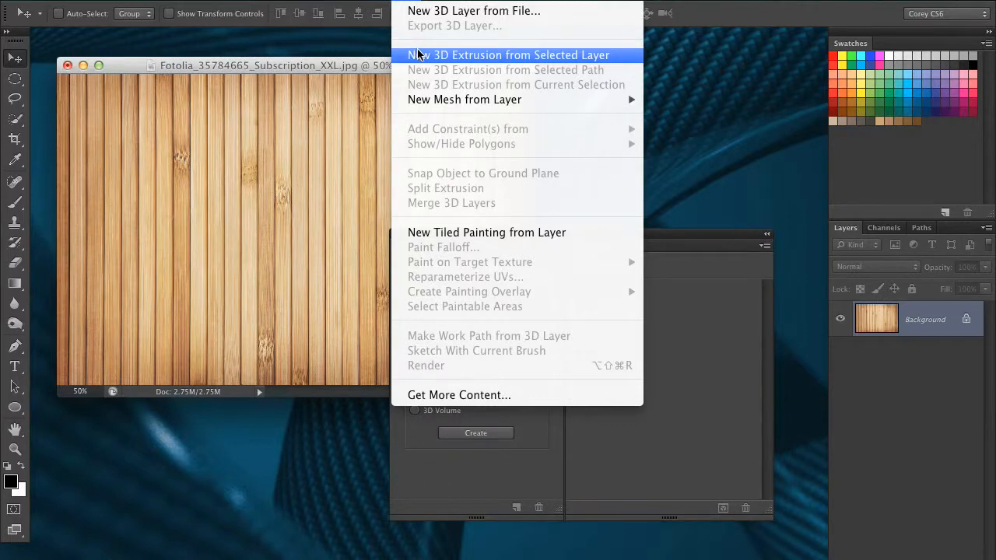
pyautogui.click(603, 62)
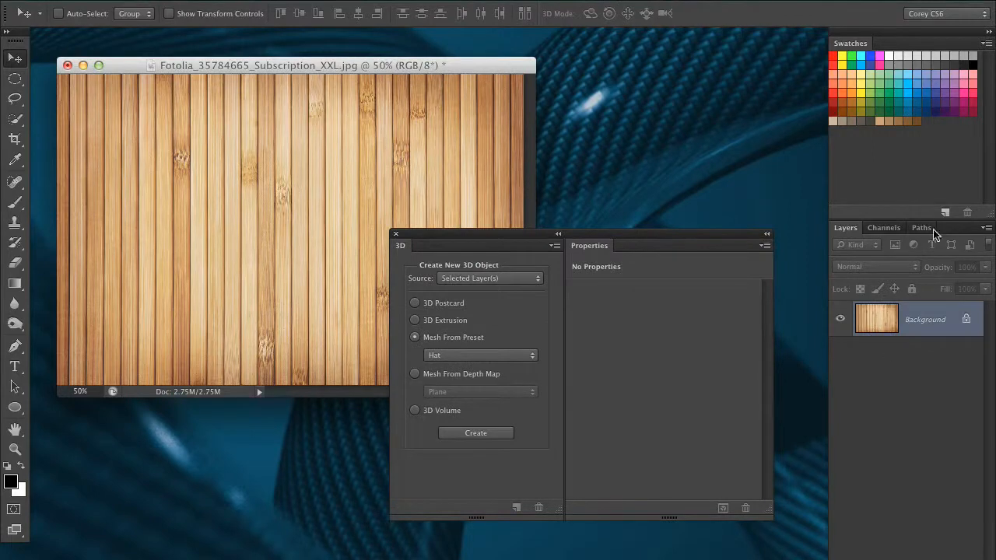
# Step: Draw an elliptical work path across the middle of the wood texture and select it with the Path Selection tool
pyautogui.click(15, 407)
pyautogui.moveTo(194, 156); pyautogui.dragTo(381, 286)
pyautogui.click(15, 386)
pyautogui.click(269, 217)
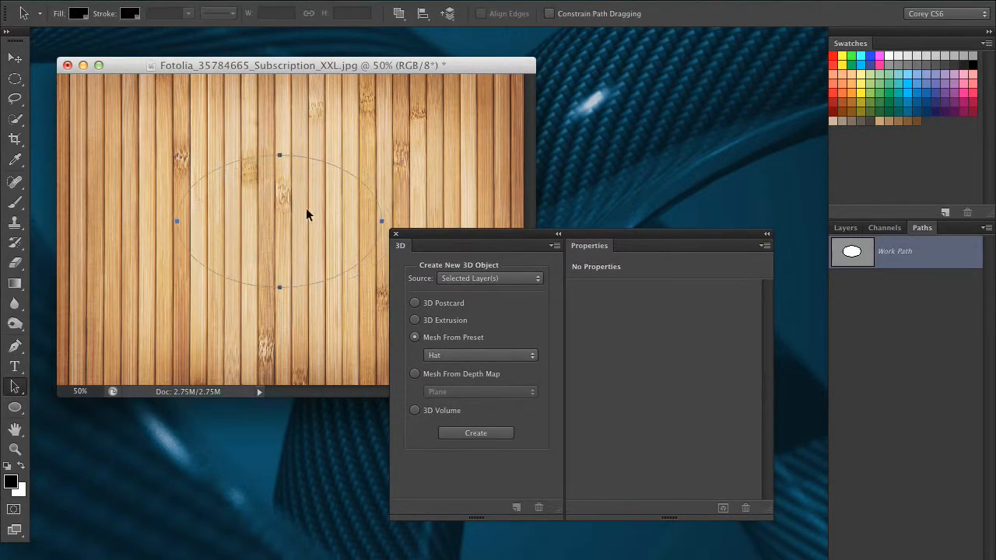
# Step: Browse the 3D menu's New Mesh from Layer presets for the path, closing the menu without choosing
pyautogui.click(416, 0)
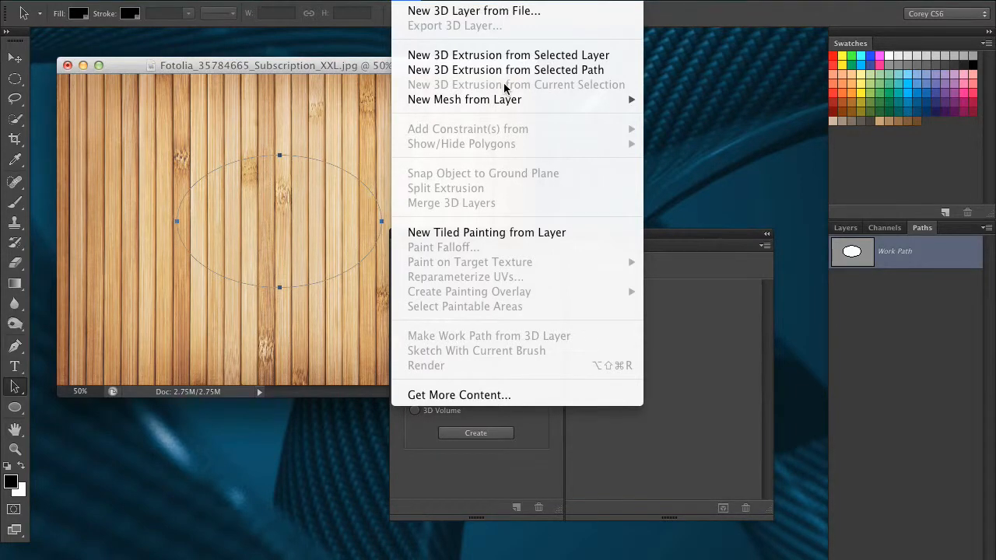
pyautogui.moveTo(506, 105)
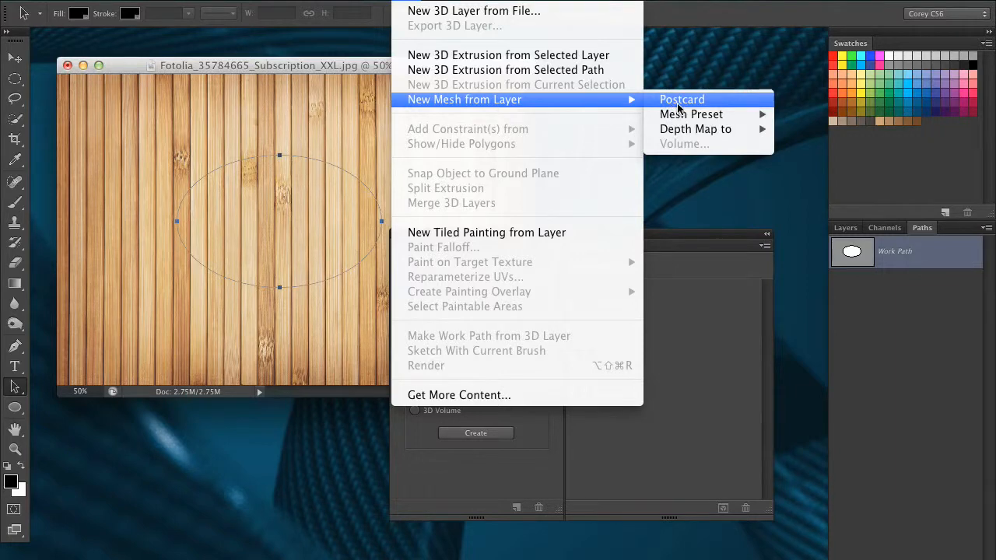
pyautogui.moveTo(683, 121)
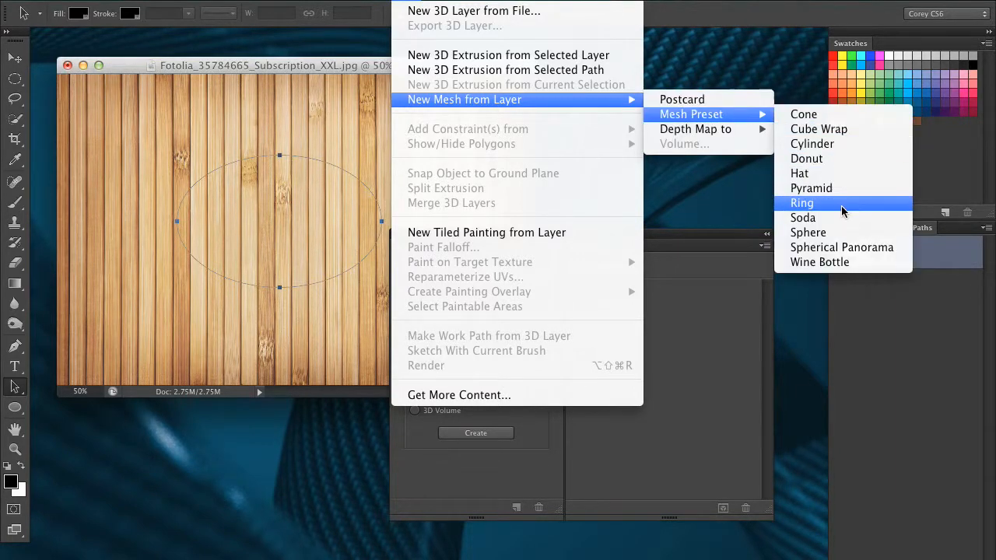
pyautogui.click(471, 411)
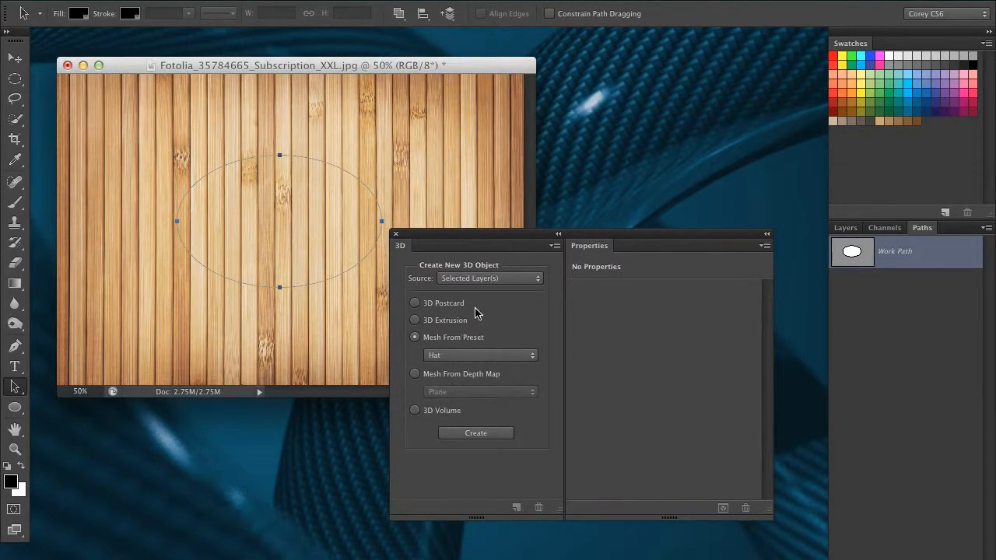
# Step: Move the 3D panel slightly and reopen the 3D menu, dismissing it without a choice
pyautogui.moveTo(477, 236); pyautogui.dragTo(509, 204)
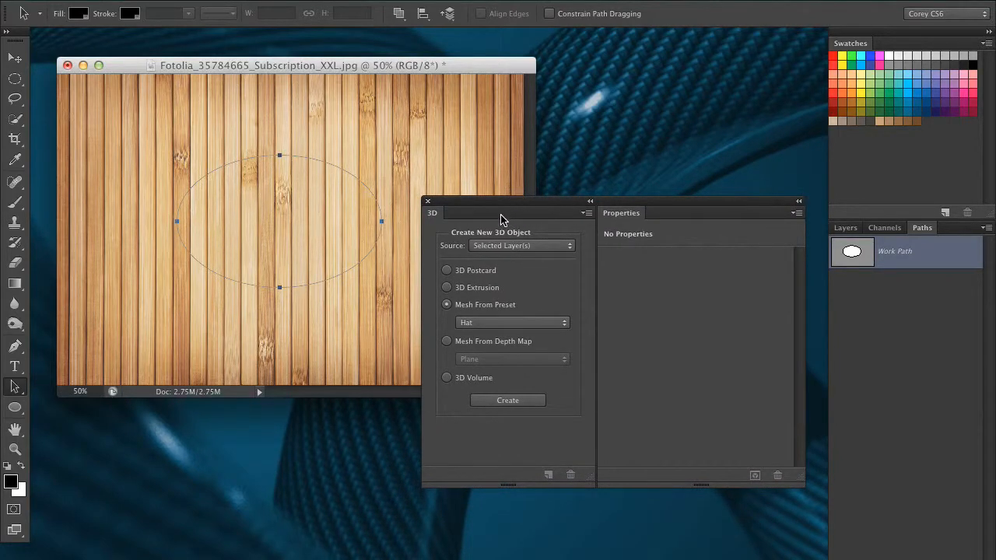
pyautogui.moveTo(488, 210); pyautogui.dragTo(485, 205)
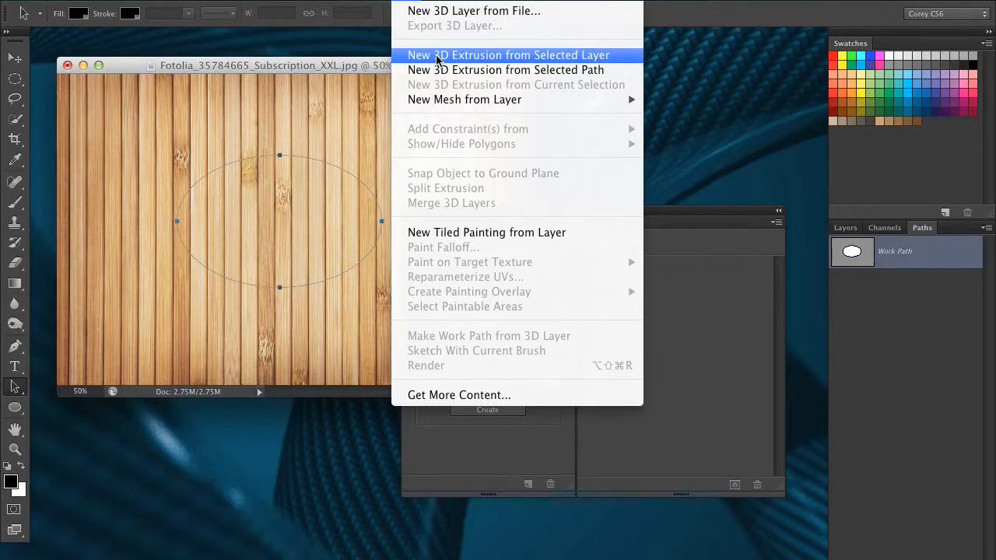
pyautogui.click(308, 176)
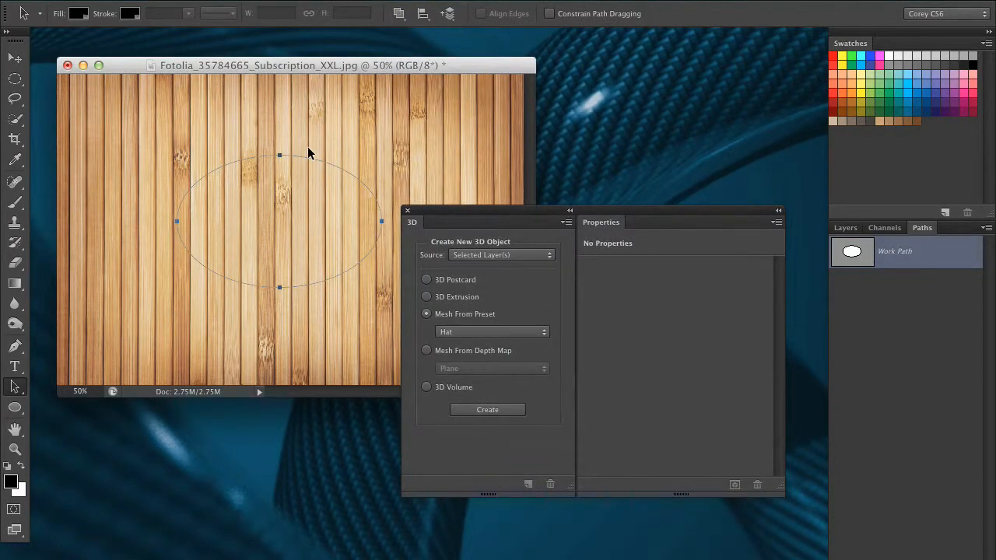